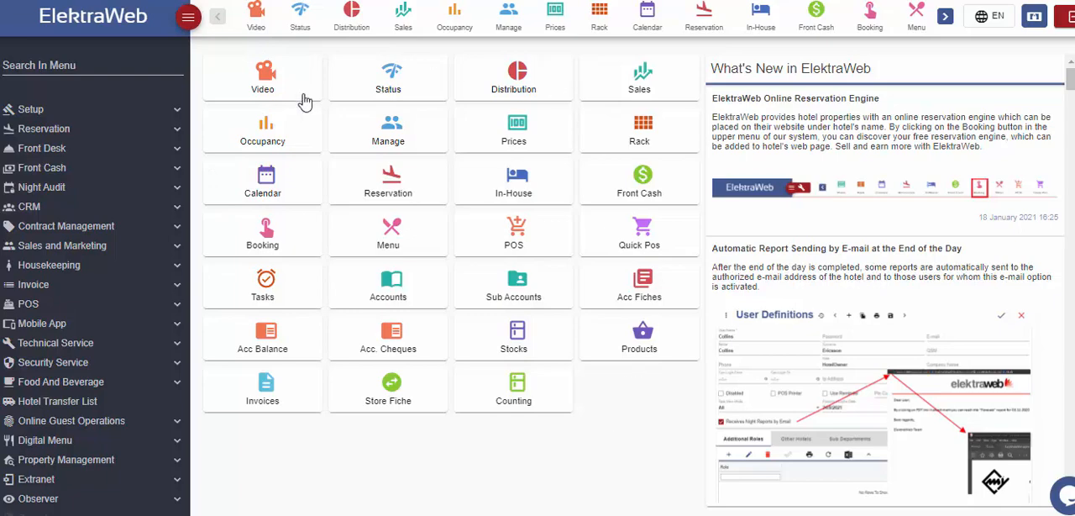
- View the Management Reports page and return to the home screen
{"action": "left_click", "coordinate": [403, 145]}
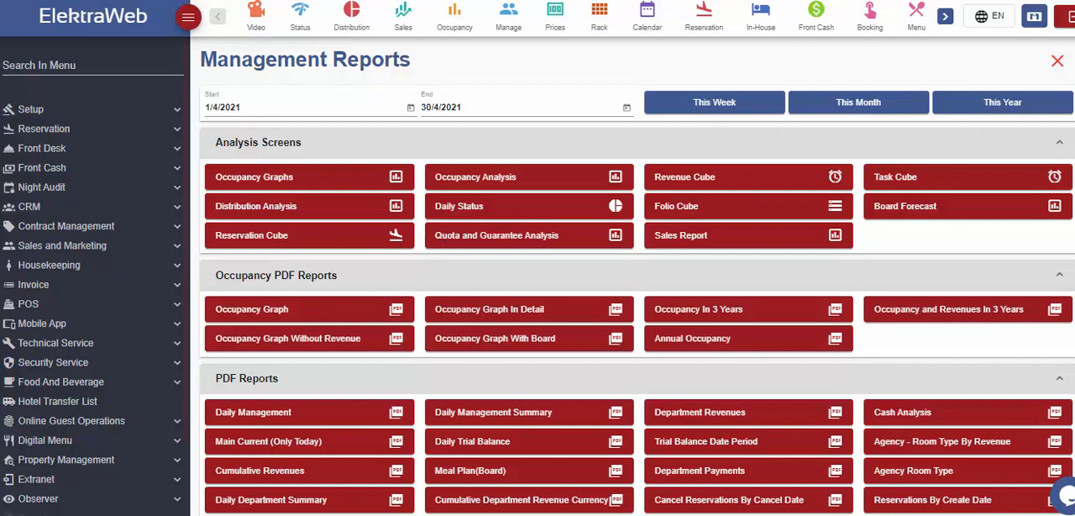
{"action": "left_click", "coordinate": [71, 29]}
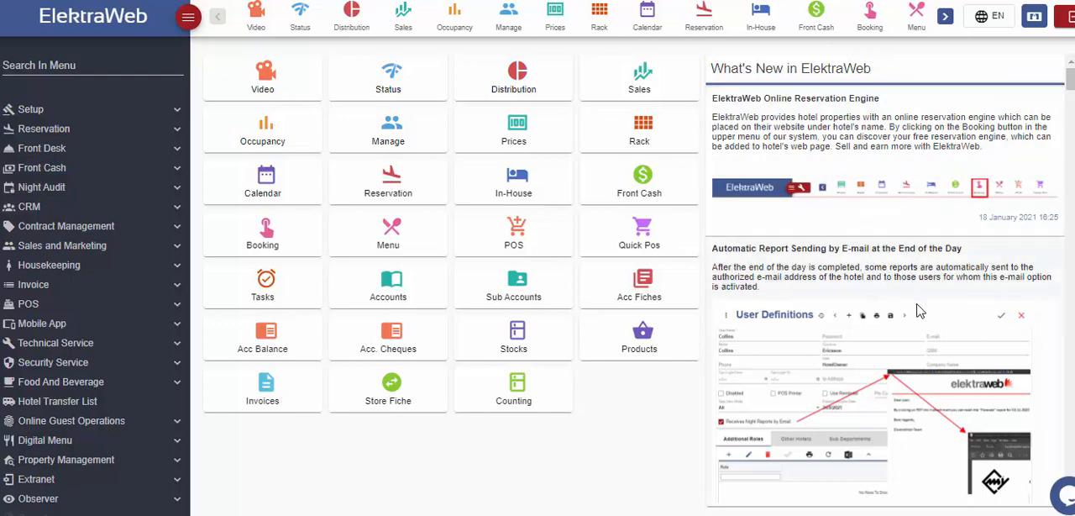
- Browse the What's New announcements and view the list of available interface languages
{"action": "scroll", "coordinate": [924, 348], "scroll_direction": "down", "scroll_amount": 4}
{"action": "scroll", "coordinate": [924, 349], "scroll_direction": "down", "scroll_amount": 8}
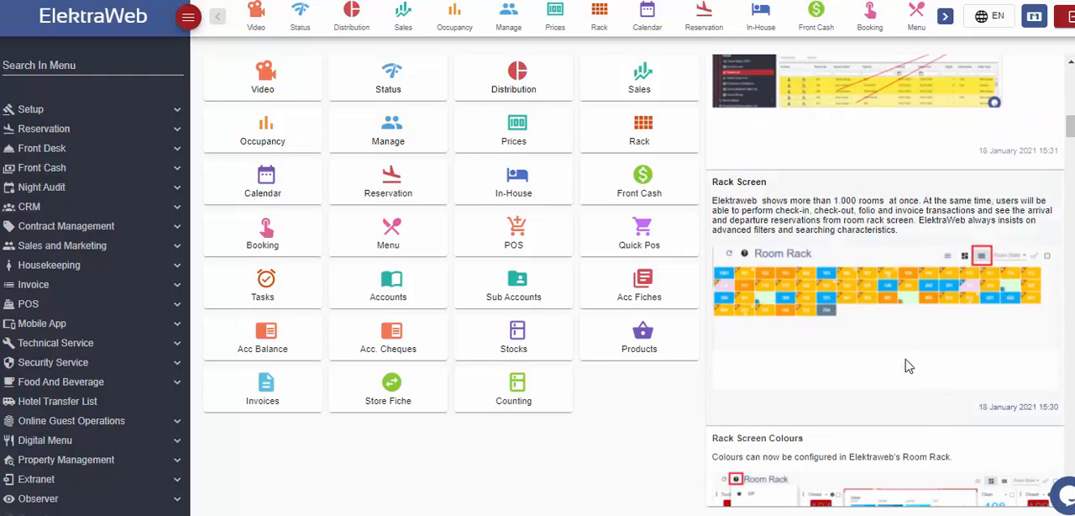
{"action": "scroll", "coordinate": [907, 365], "scroll_direction": "up", "scroll_amount": 8}
{"action": "scroll", "coordinate": [907, 365], "scroll_direction": "up", "scroll_amount": 5}
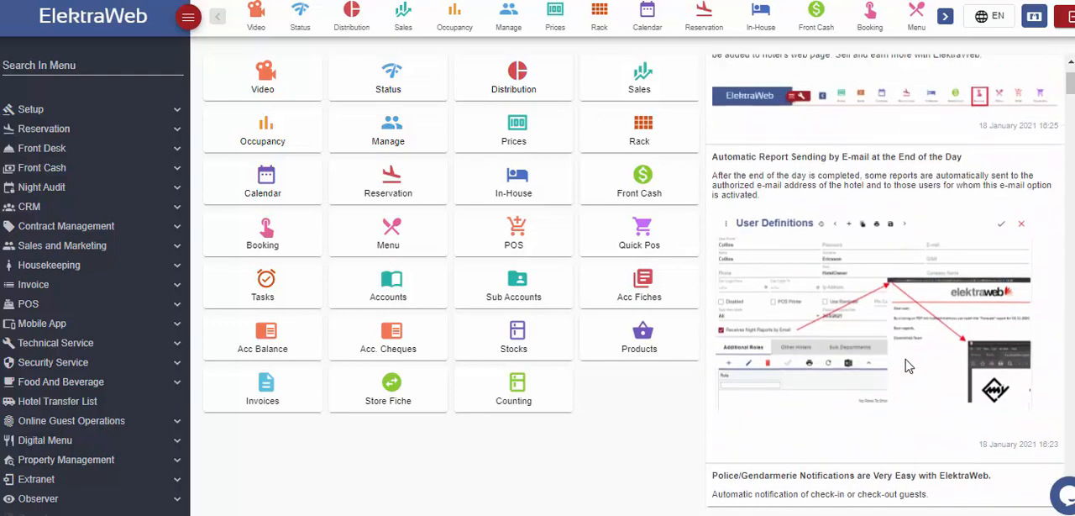
{"action": "left_click", "coordinate": [990, 16]}
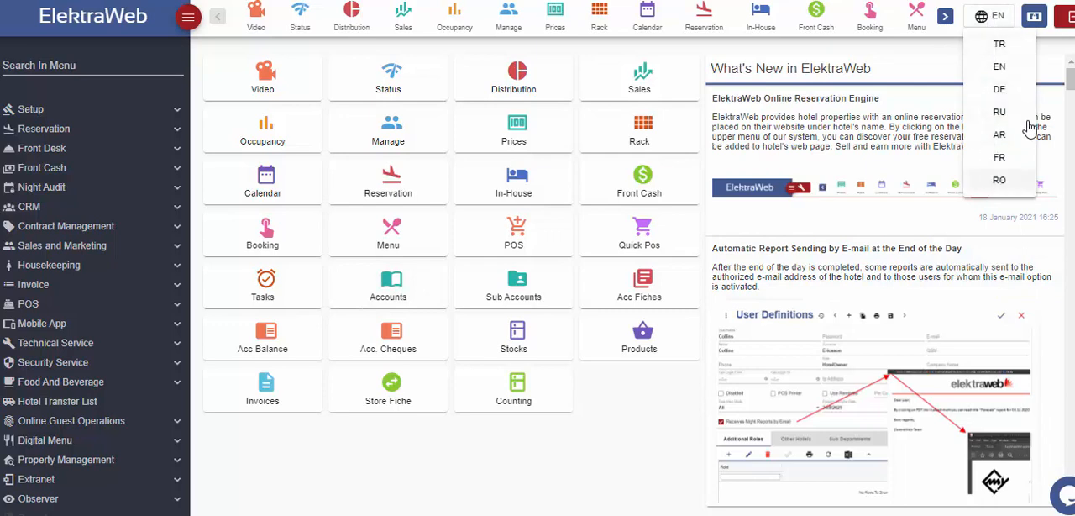
{"action": "left_click", "coordinate": [1007, 21]}
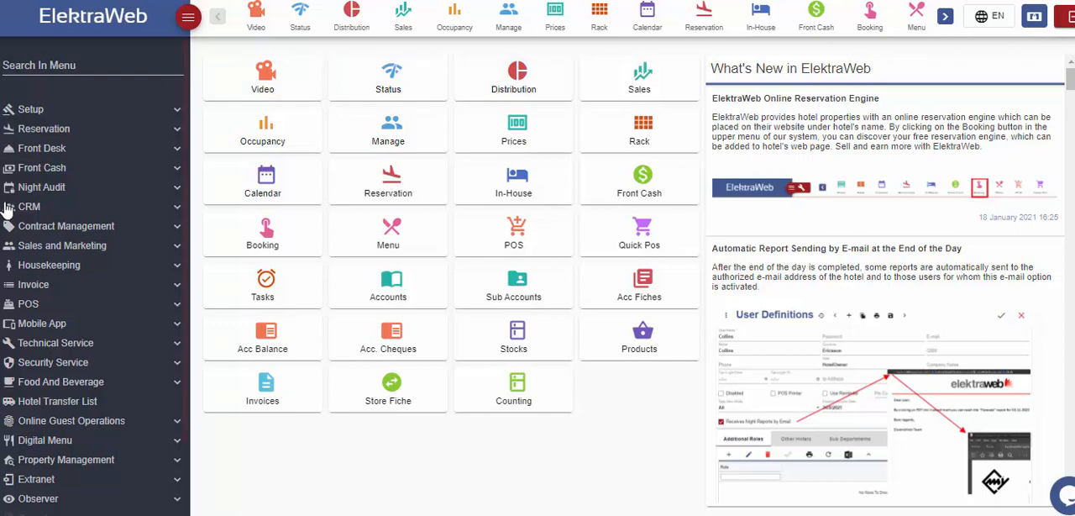
- Examine the entries under the Reservation and Front Desk sections of the main menu, and collapse both sections again
{"action": "left_click", "coordinate": [71, 130]}
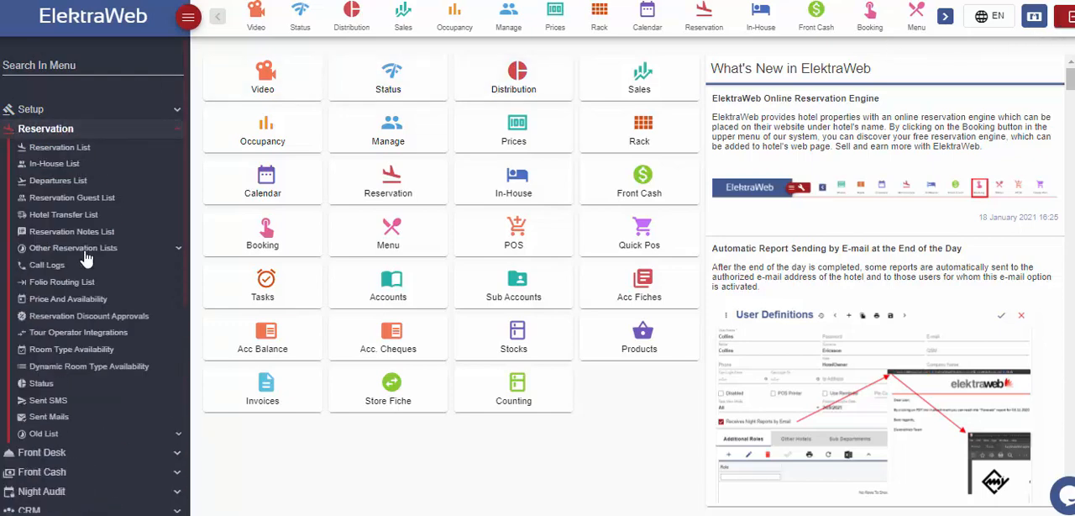
{"action": "left_click", "coordinate": [80, 454]}
{"action": "scroll", "coordinate": [101, 395], "scroll_direction": "down", "scroll_amount": 2}
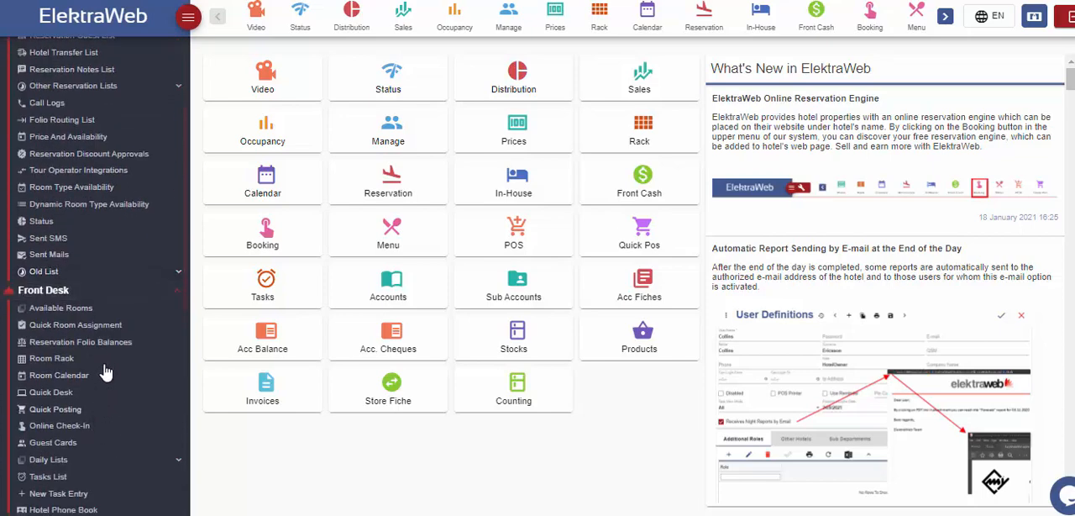
{"action": "left_click", "coordinate": [101, 294]}
{"action": "left_click", "coordinate": [188, 17]}
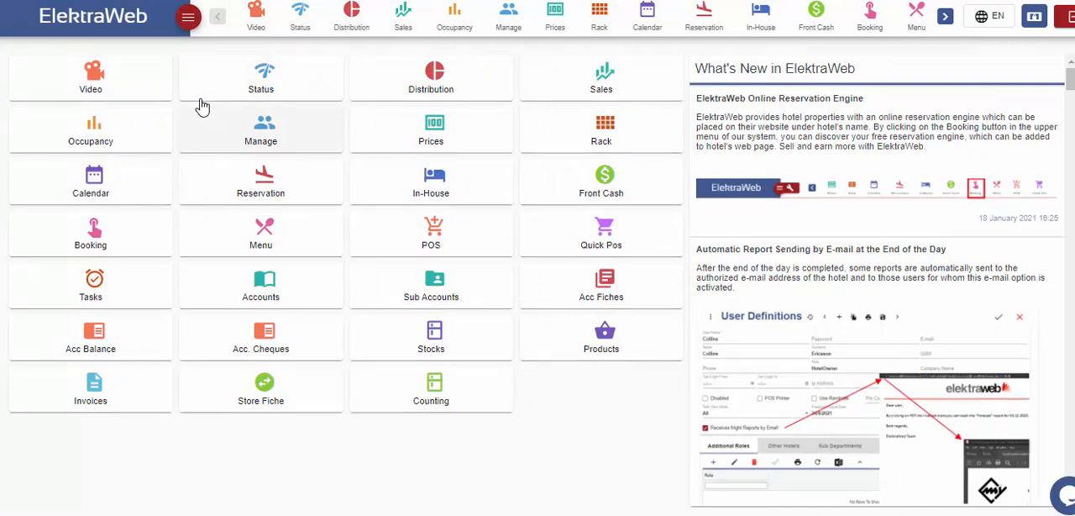
{"action": "left_click", "coordinate": [188, 16]}
{"action": "scroll", "coordinate": [55, 214], "scroll_direction": "up", "scroll_amount": 5}
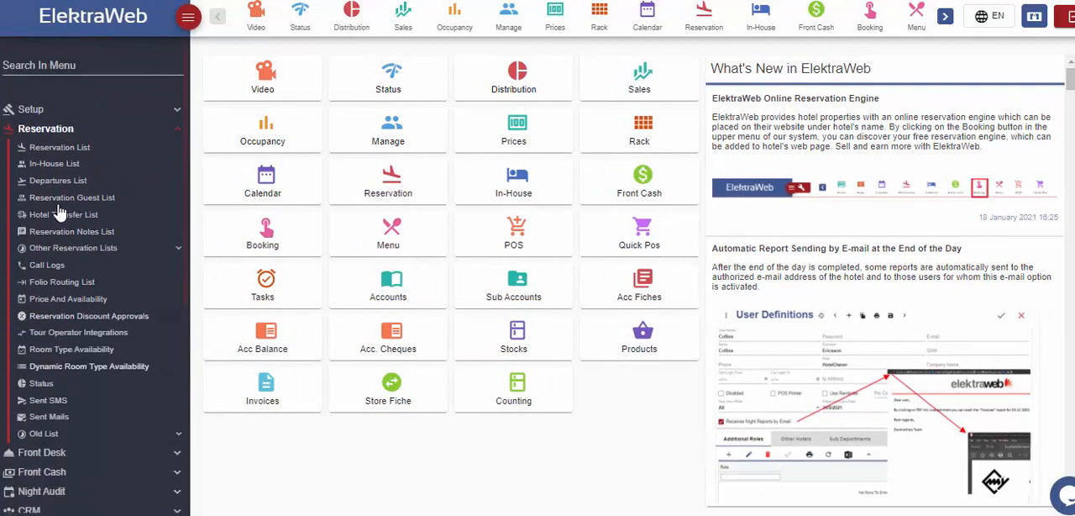
{"action": "left_click", "coordinate": [70, 137]}
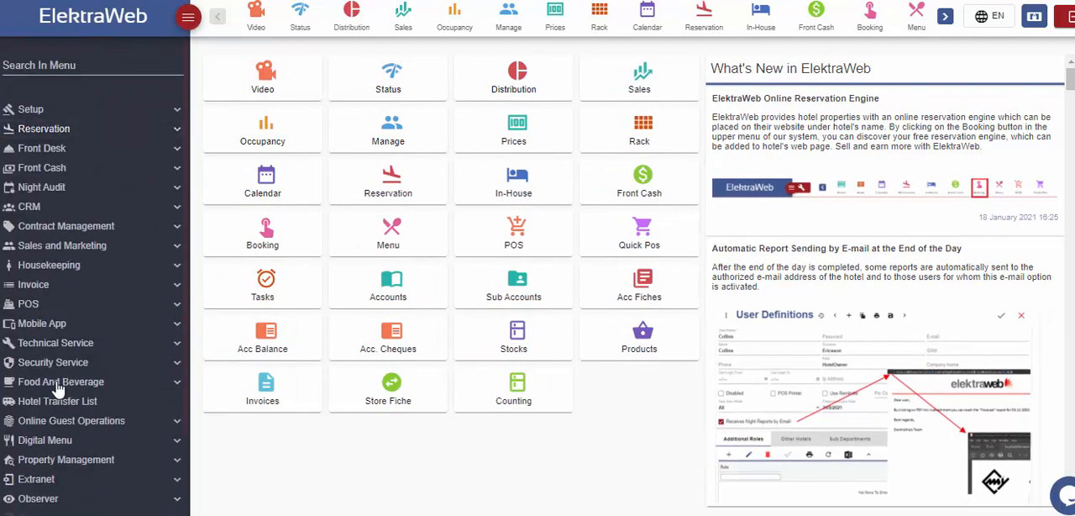
- Search the main menu for "gues" and clear the search text
{"action": "left_click", "coordinate": [74, 65]}
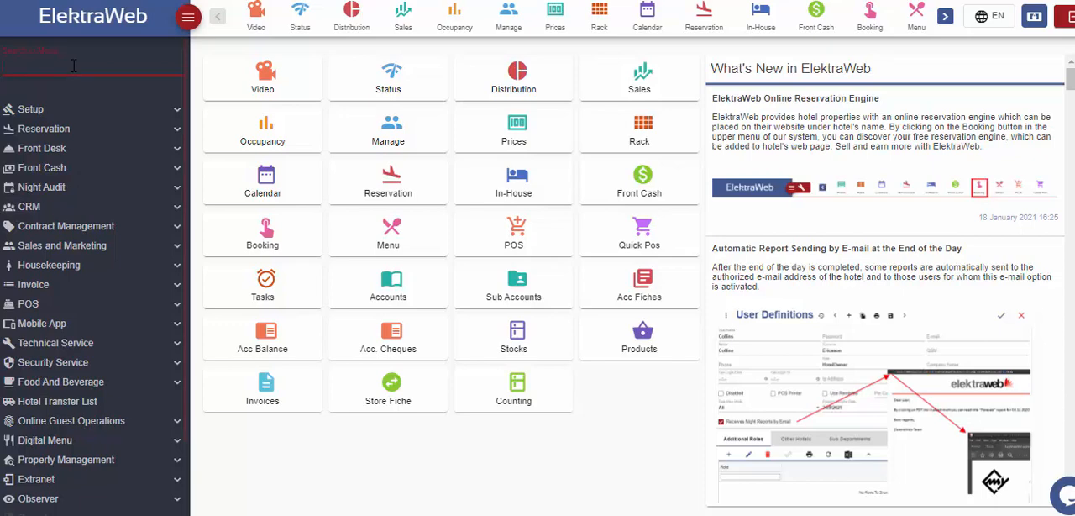
{"action": "type", "text": "gues"}
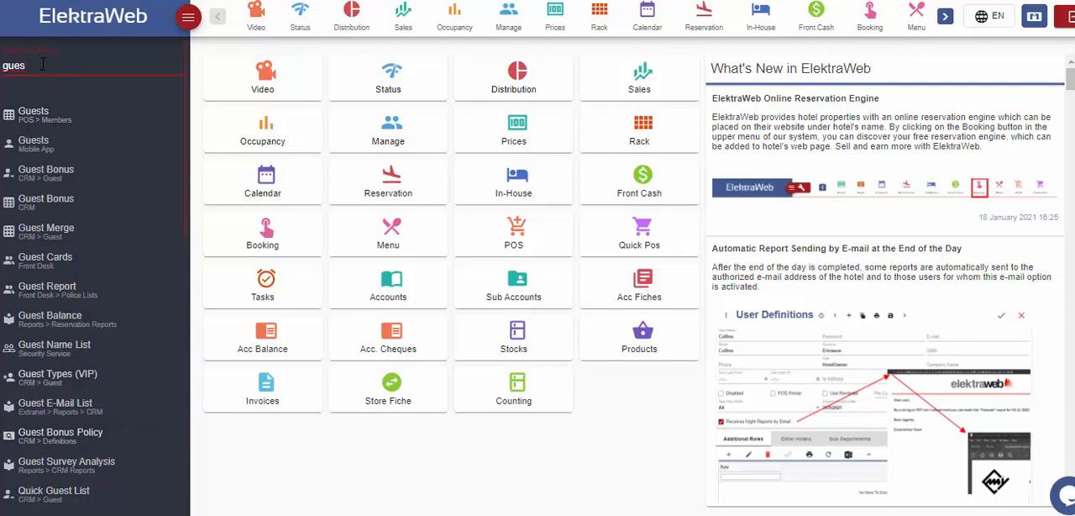
{"action": "left_click_drag", "start_coordinate": [43, 65], "coordinate": [0, 74]}
{"action": "key", "text": "BackSpace"}
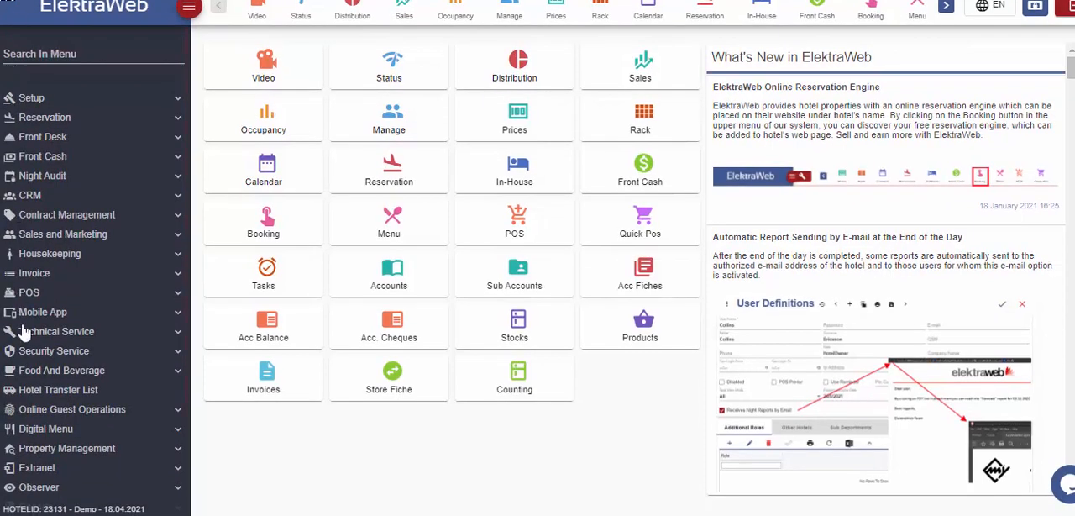
- Look through the main menu modules down to the final entries and return to the first ones
{"action": "scroll", "coordinate": [21, 450], "scroll_direction": "down", "scroll_amount": 1}
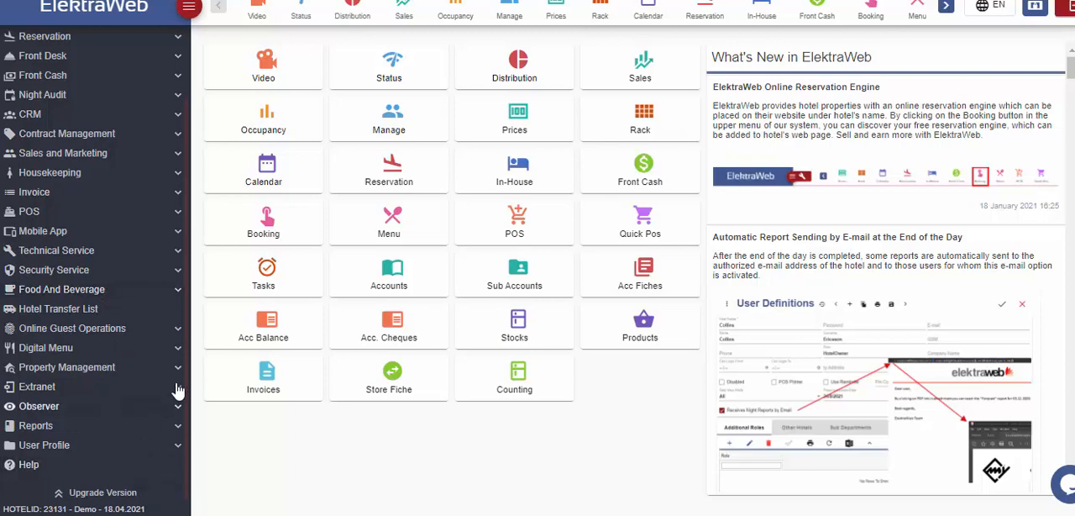
{"action": "scroll", "coordinate": [180, 387], "scroll_direction": "up", "scroll_amount": 1}
{"action": "scroll", "coordinate": [180, 378], "scroll_direction": "down", "scroll_amount": 1}
{"action": "scroll", "coordinate": [180, 367], "scroll_direction": "up", "scroll_amount": 2}
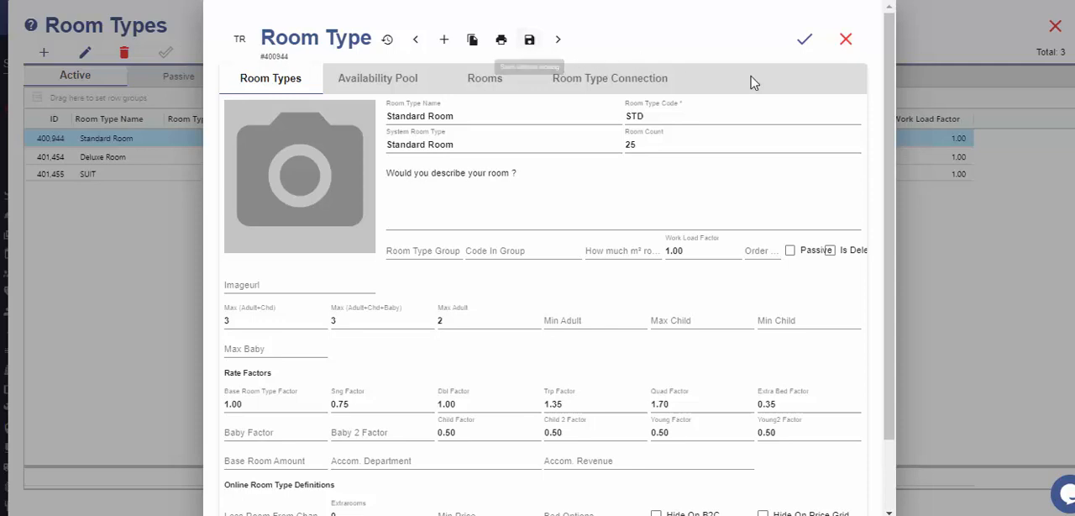
- Save and close the room type card of the Standard Room
{"action": "left_click", "coordinate": [805, 44]}
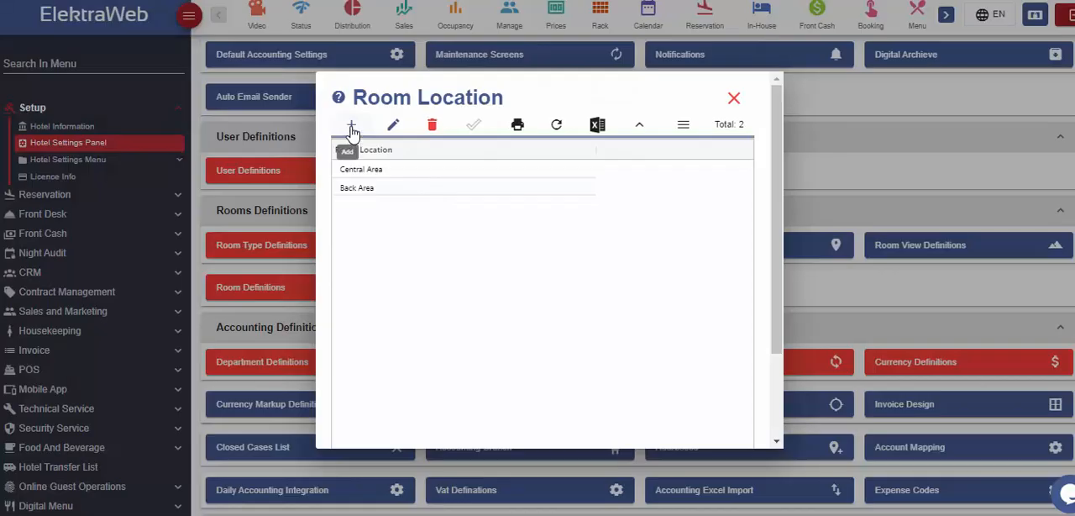
- Add a room location named Terrace, save it and close the Room Location list
{"action": "left_click", "coordinate": [350, 126]}
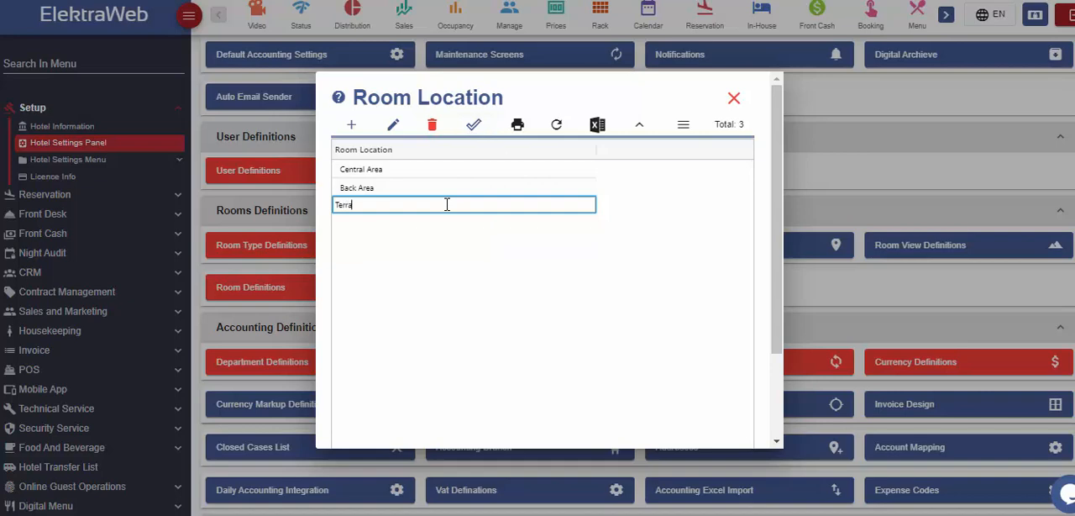
{"action": "left_click", "coordinate": [625, 206]}
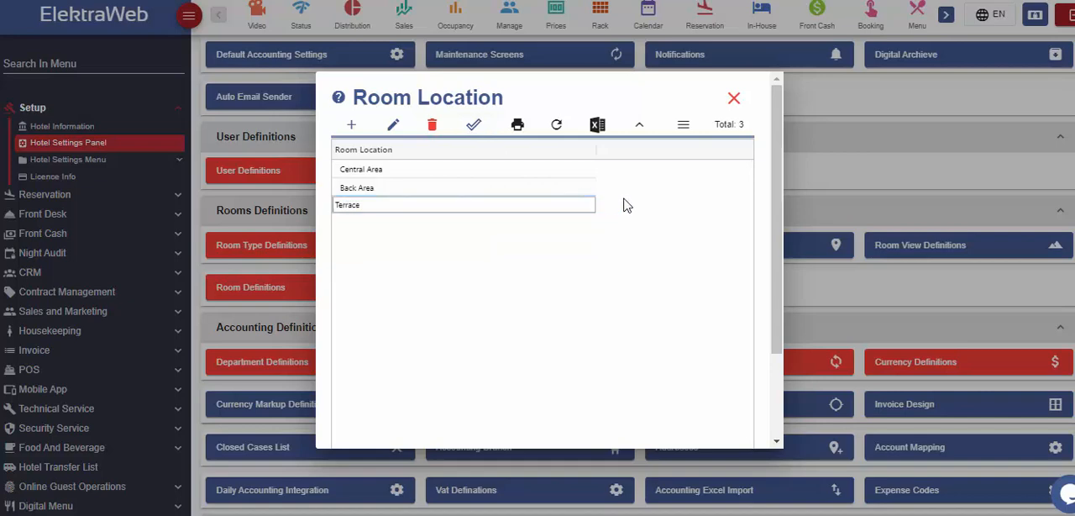
{"action": "left_click", "coordinate": [473, 126]}
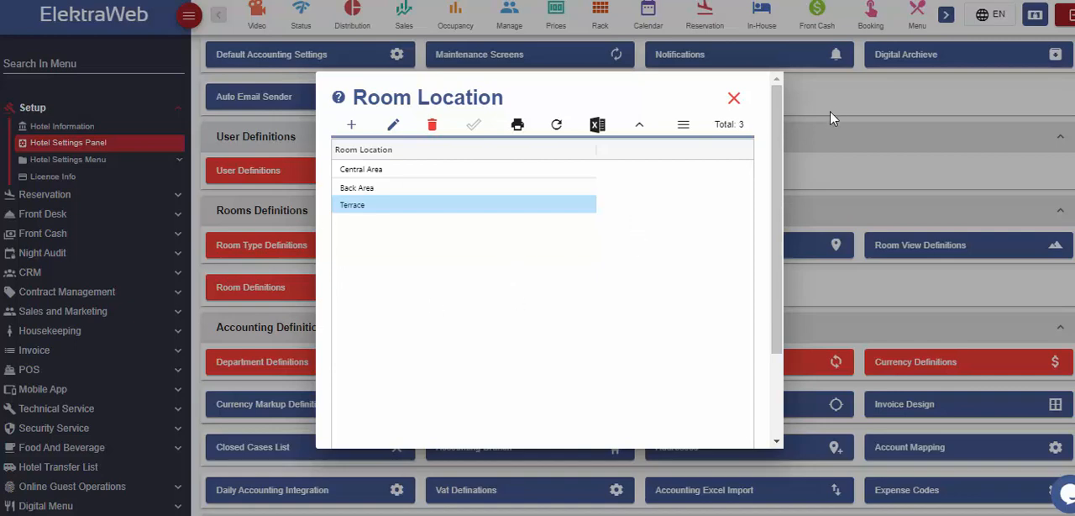
{"action": "left_click", "coordinate": [734, 98]}
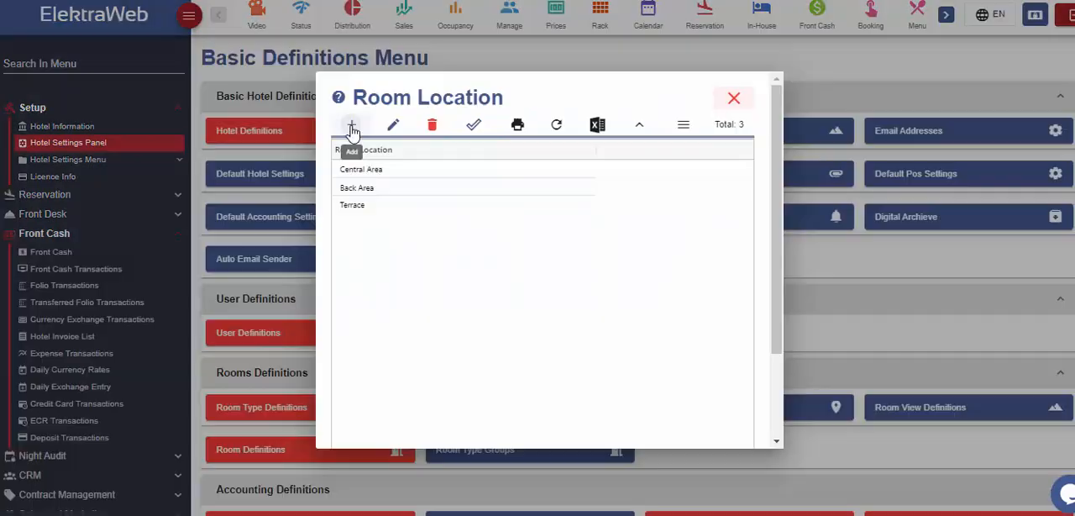
- Open a blank reservation card from the Front Office Control Panel and close it without saving
{"action": "left_click", "coordinate": [351, 125]}
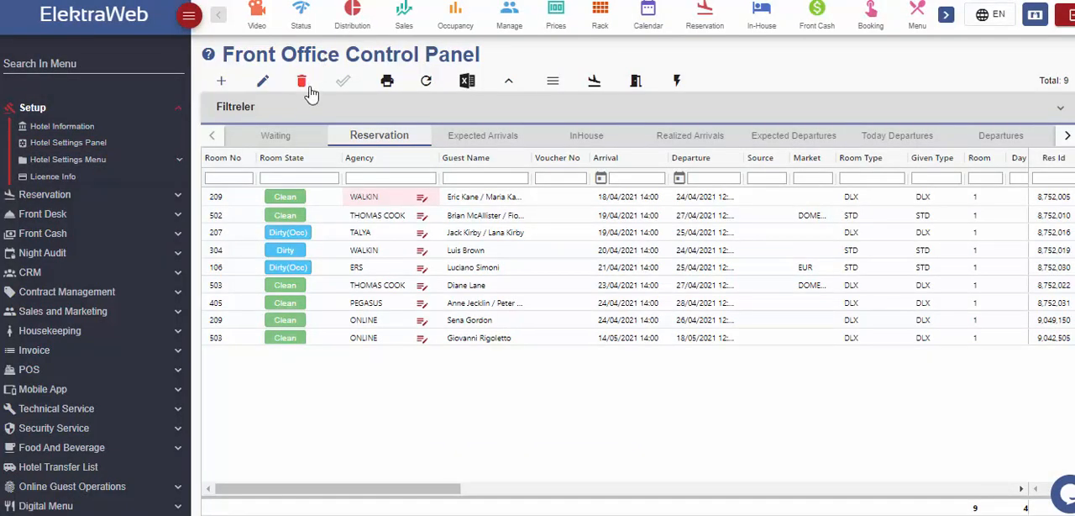
{"action": "left_click", "coordinate": [223, 80]}
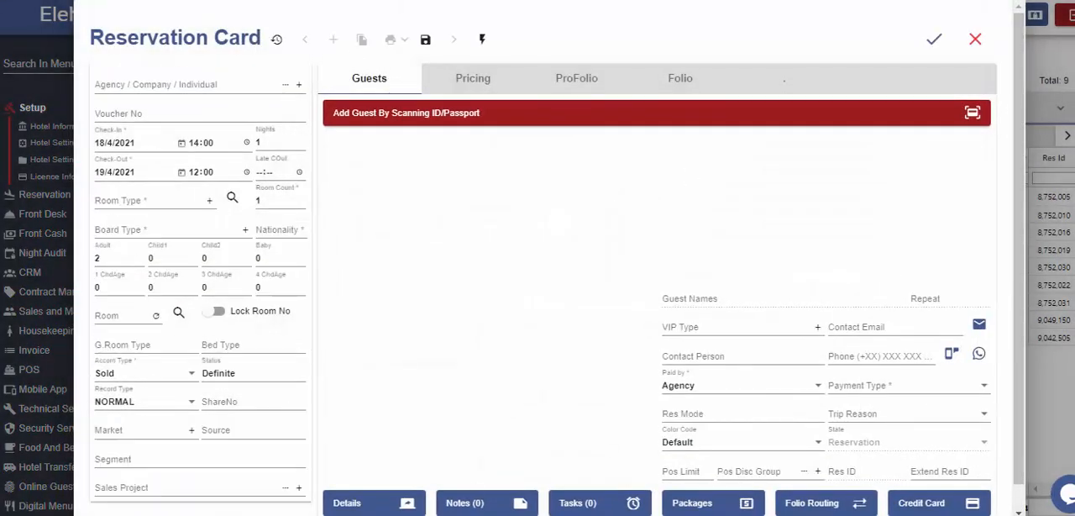
{"action": "left_click", "coordinate": [975, 39]}
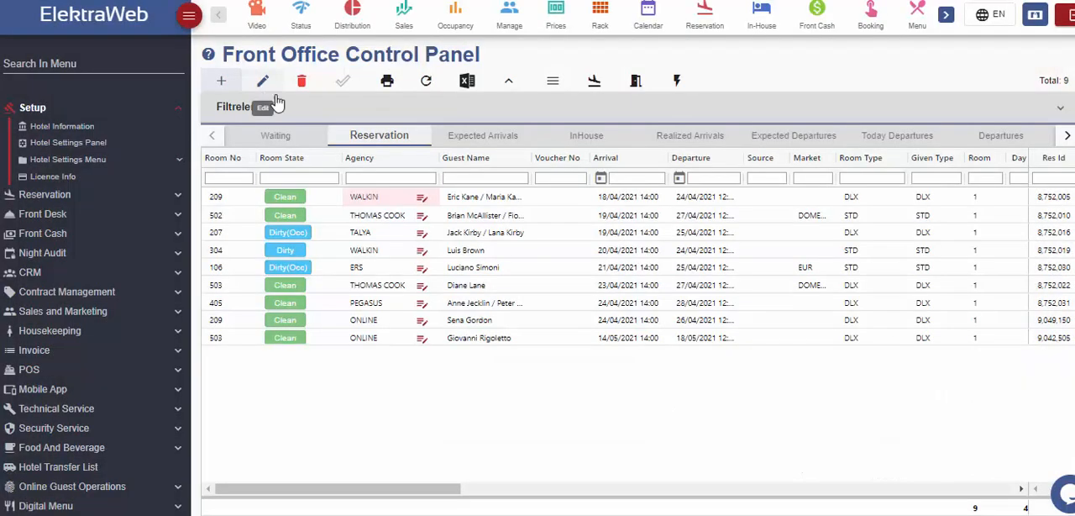
- Open the reservation for room 502 for editing, view its card and close it without changes
{"action": "left_click", "coordinate": [383, 215]}
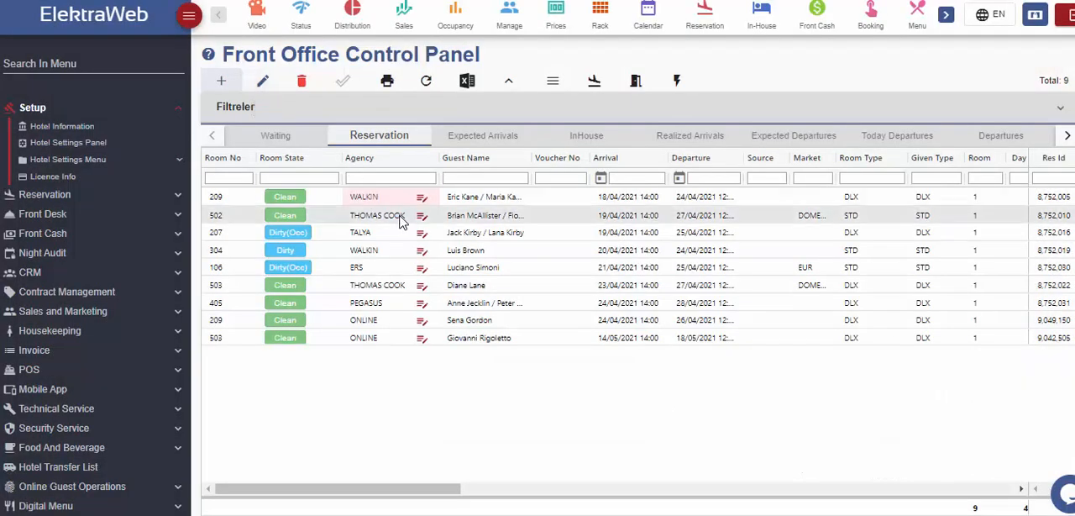
{"action": "left_click", "coordinate": [263, 81]}
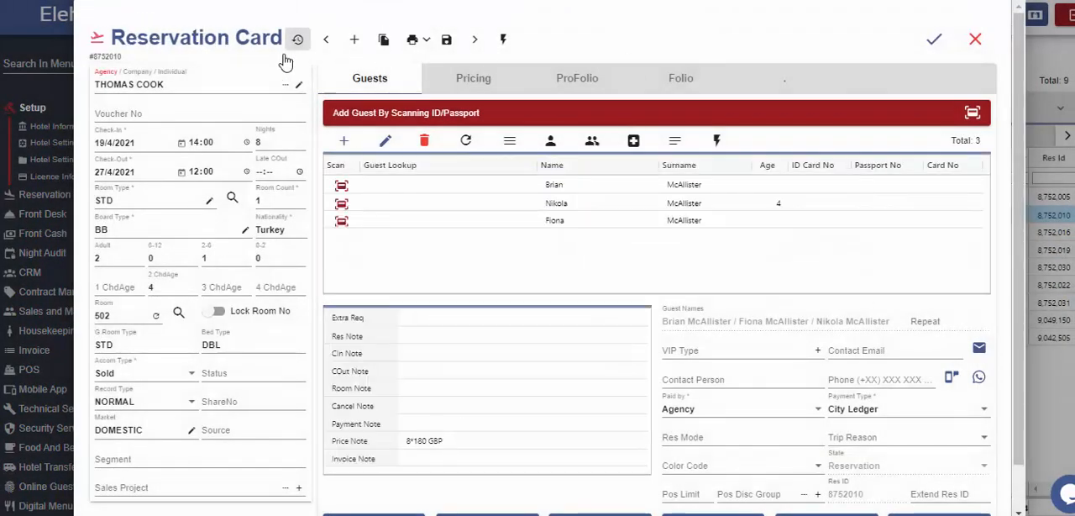
{"action": "left_click", "coordinate": [974, 39]}
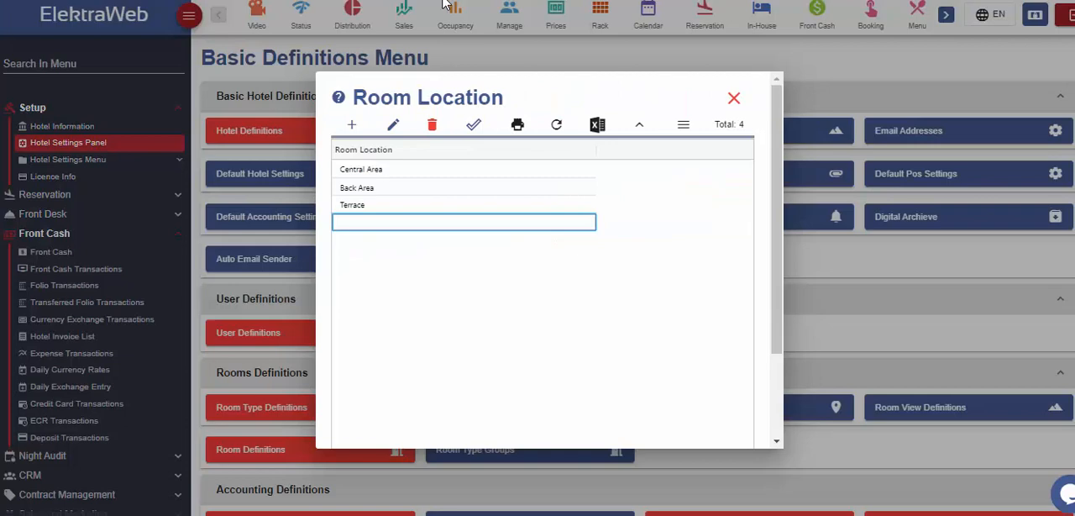
- Delete the Terrace room location, save the changes and close the Room Location list
{"action": "left_click", "coordinate": [436, 205]}
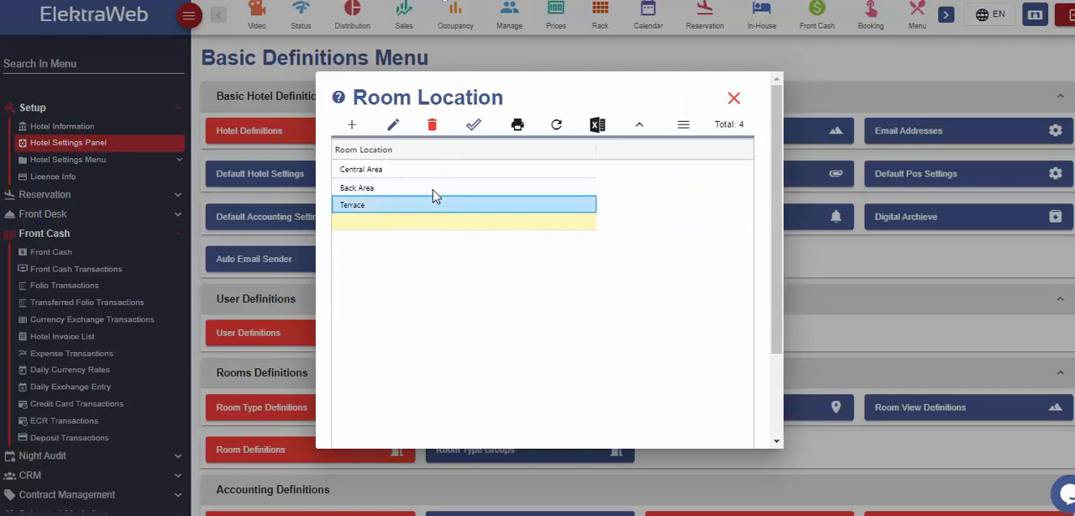
{"action": "left_click", "coordinate": [433, 133]}
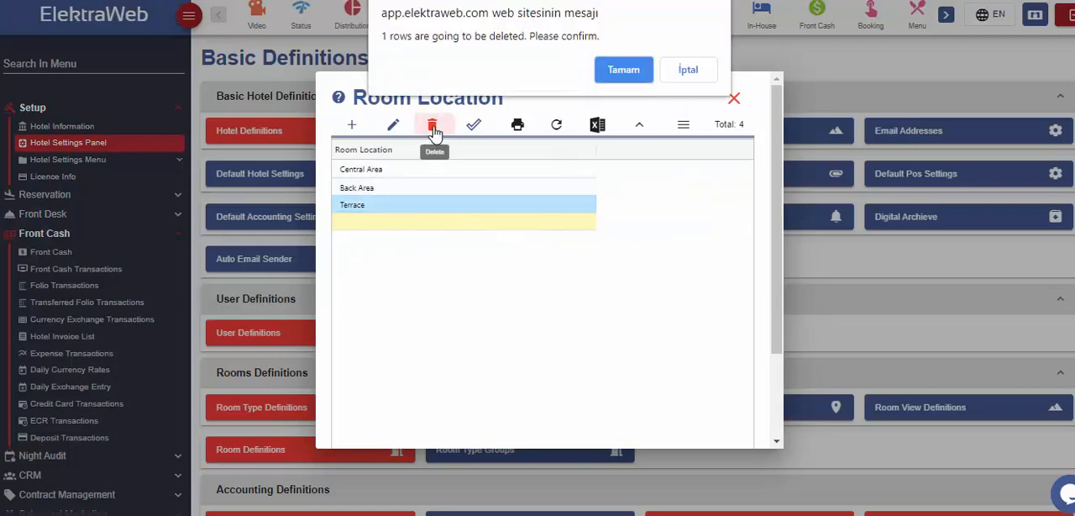
{"action": "left_click", "coordinate": [624, 71]}
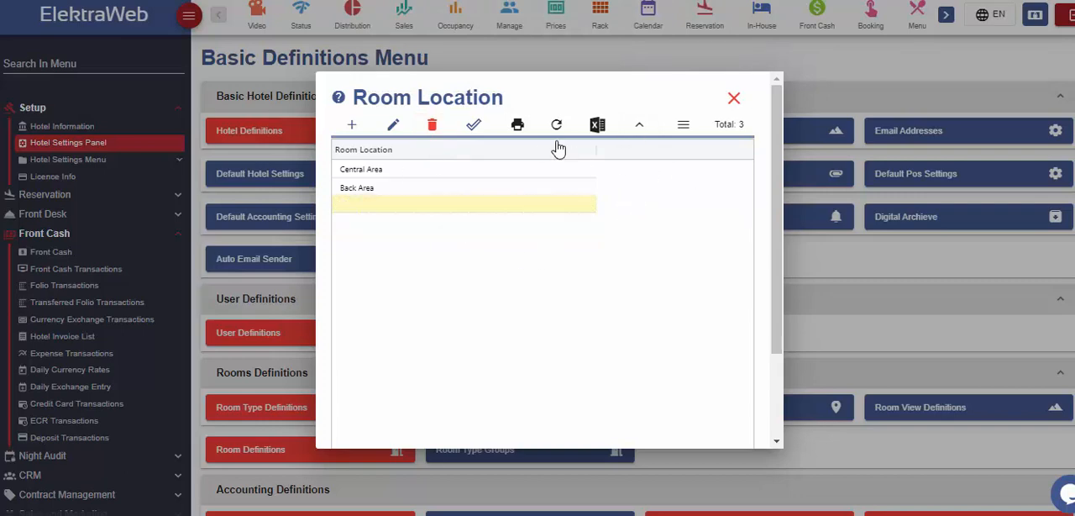
{"action": "left_click", "coordinate": [474, 126]}
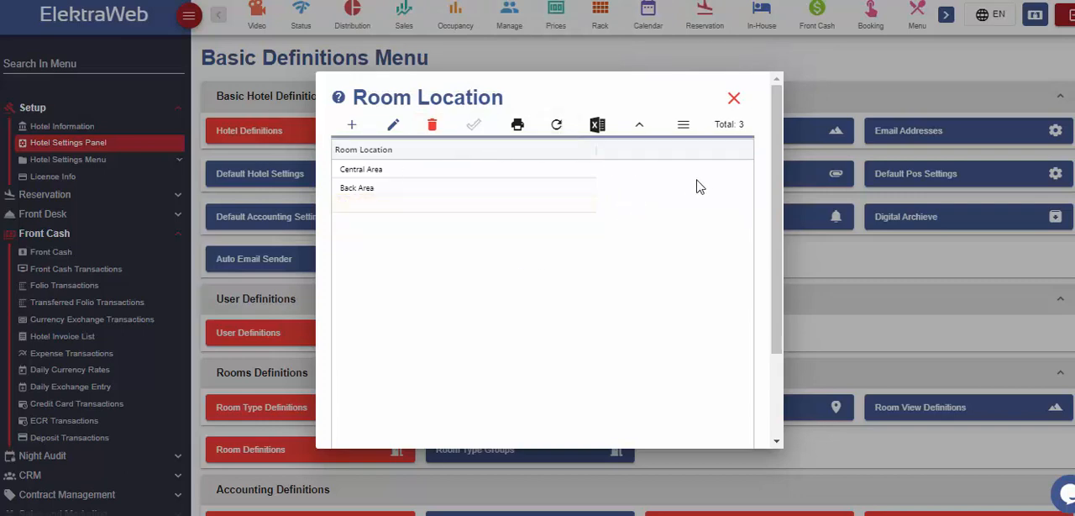
{"action": "left_click", "coordinate": [734, 99]}
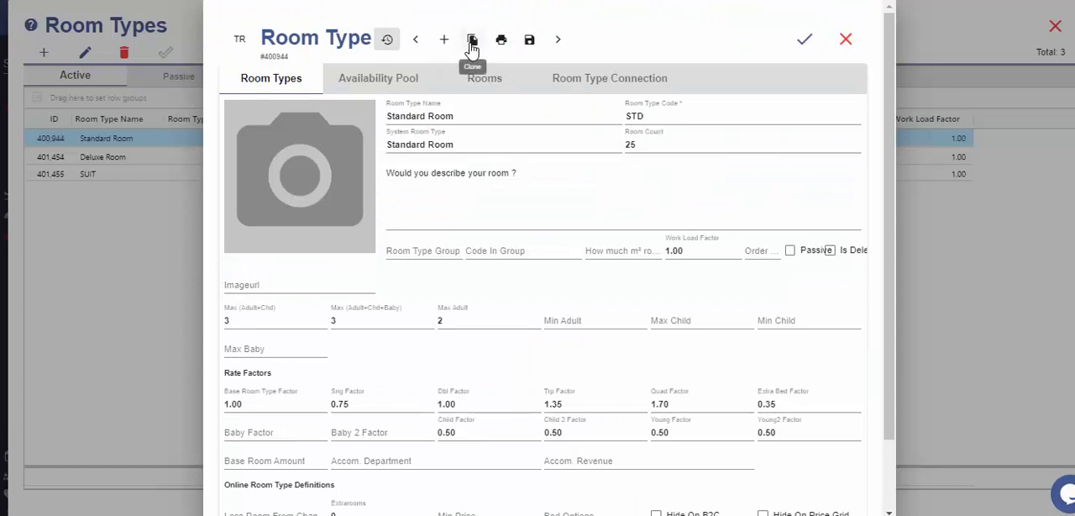
- Clone the Standard Room type and clear the room type name in the copy
{"action": "left_click", "coordinate": [472, 42]}
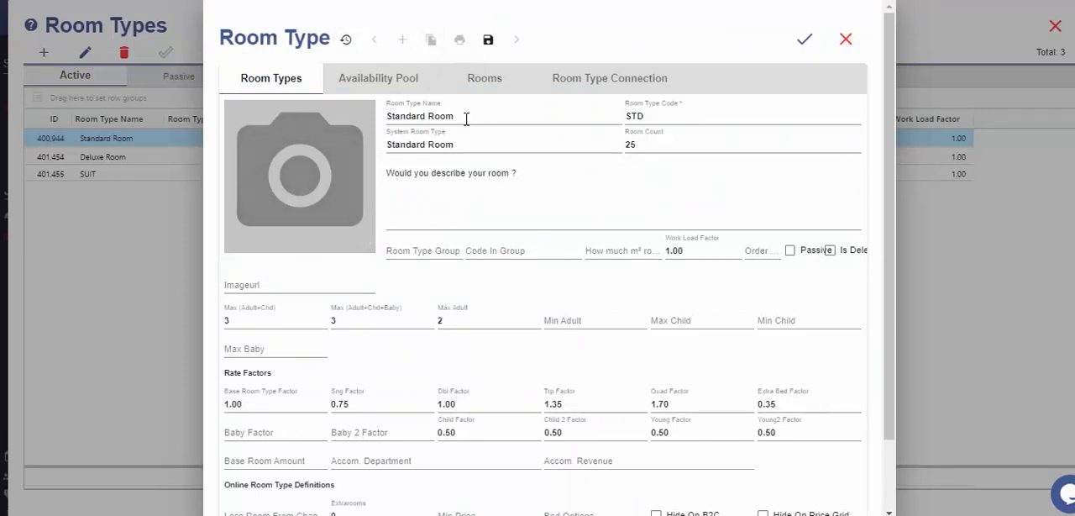
{"action": "left_click_drag", "start_coordinate": [466, 115], "coordinate": [389, 116]}
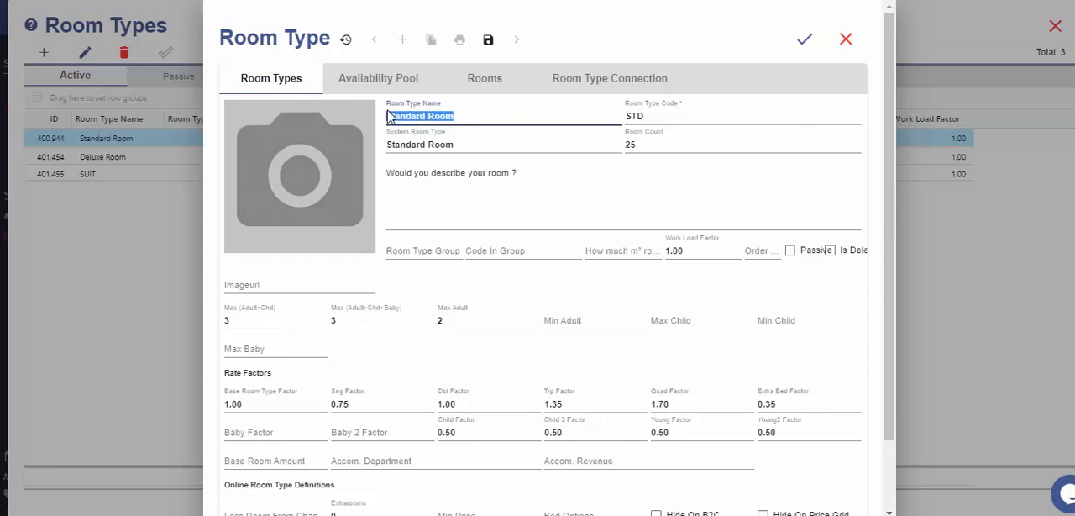
{"action": "key", "text": "BackSpace"}
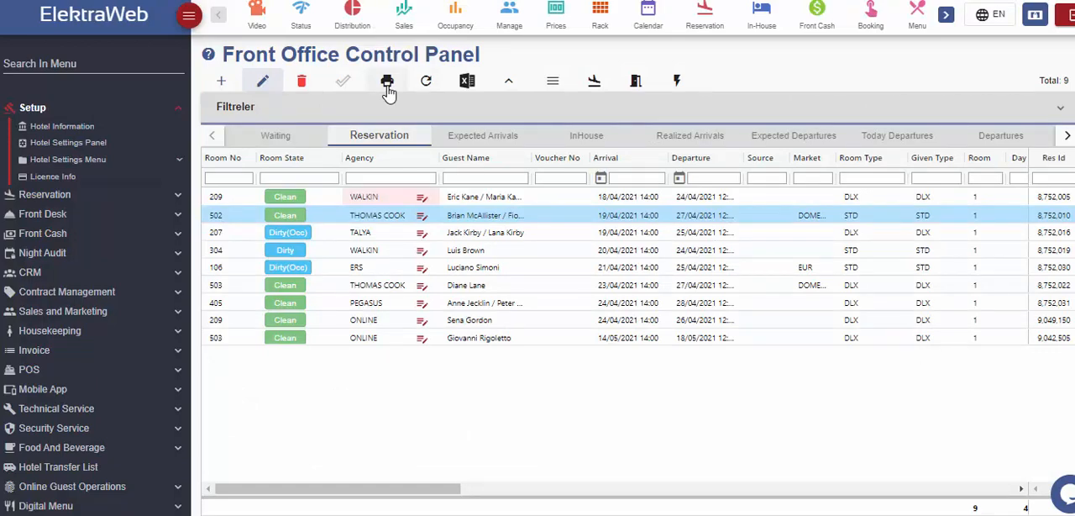
- Display the printable forms available for the room 502 reservation
{"action": "left_click", "coordinate": [387, 84]}
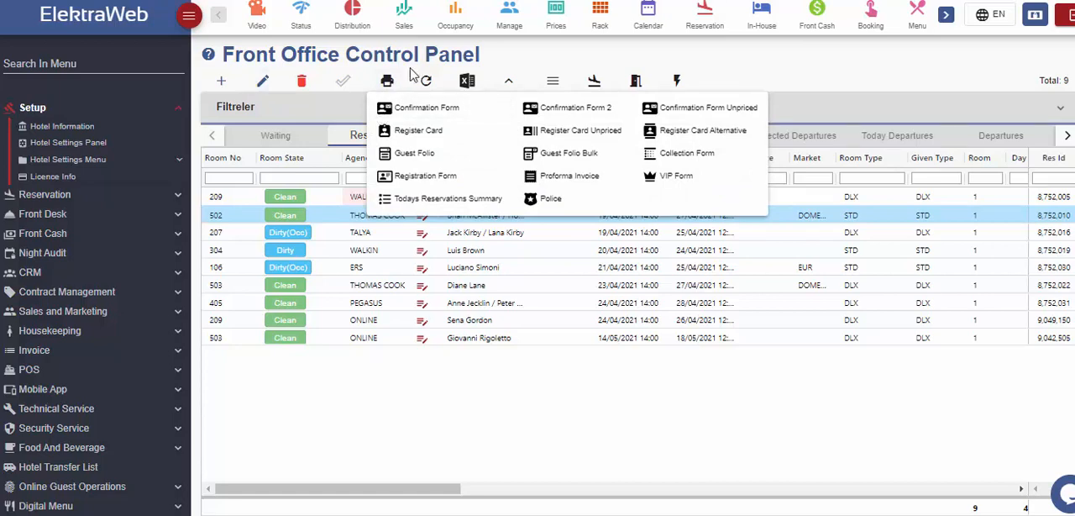
- Refresh the reservation list, then view the room 502 reservation card, browse the neighbouring records and close it unchanged
{"action": "left_click", "coordinate": [426, 80]}
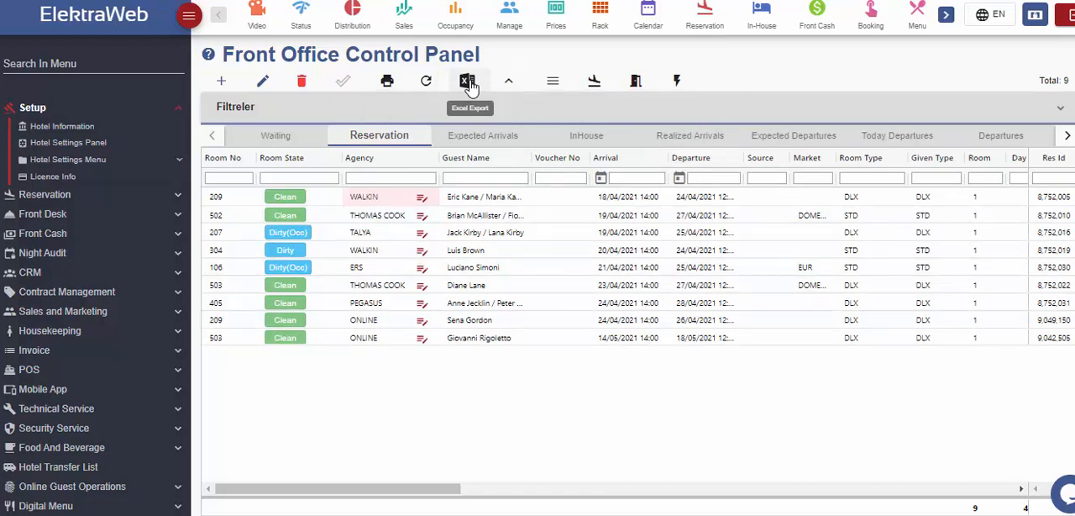
{"action": "left_click", "coordinate": [473, 218]}
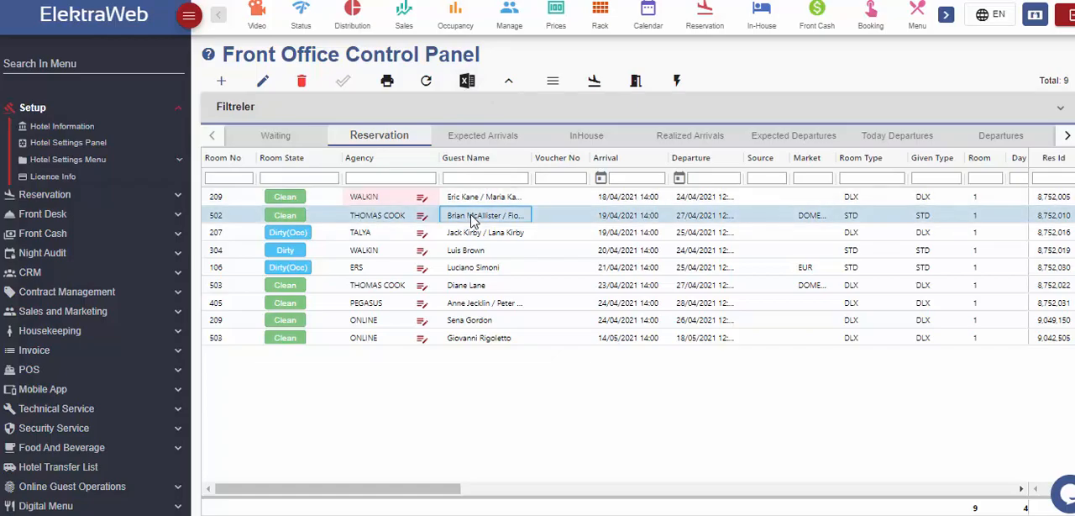
{"action": "double_click", "coordinate": [473, 217]}
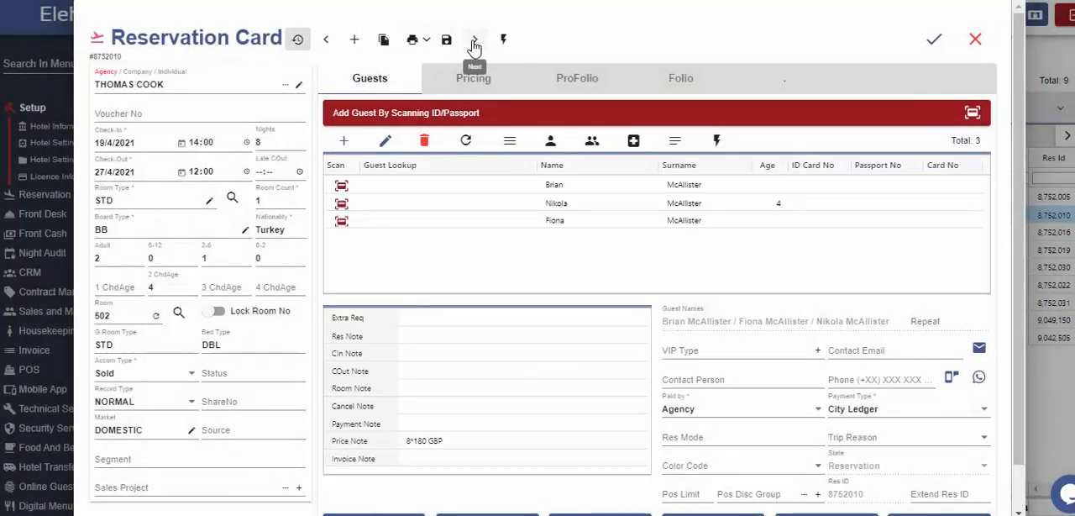
{"action": "left_click", "coordinate": [474, 42]}
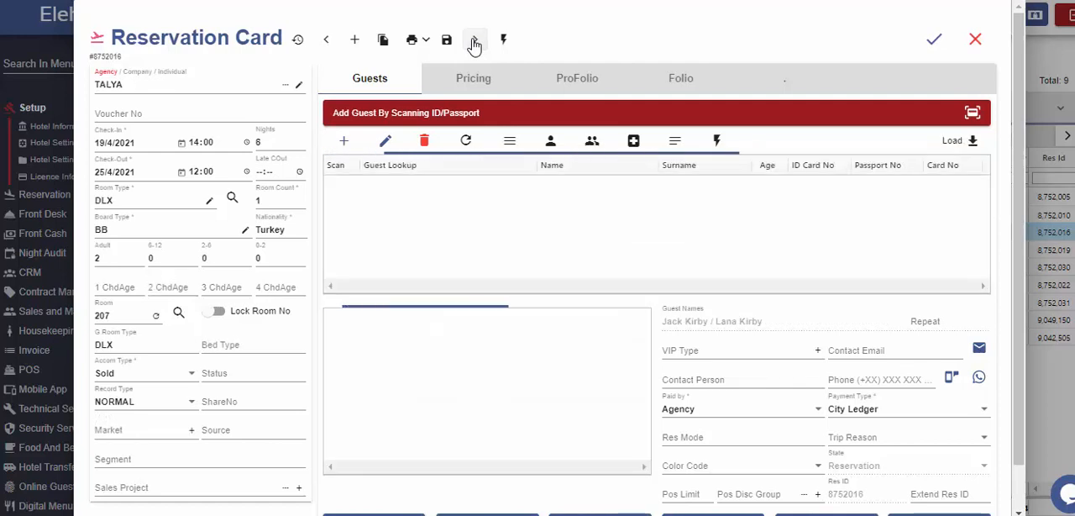
{"action": "left_click", "coordinate": [474, 42]}
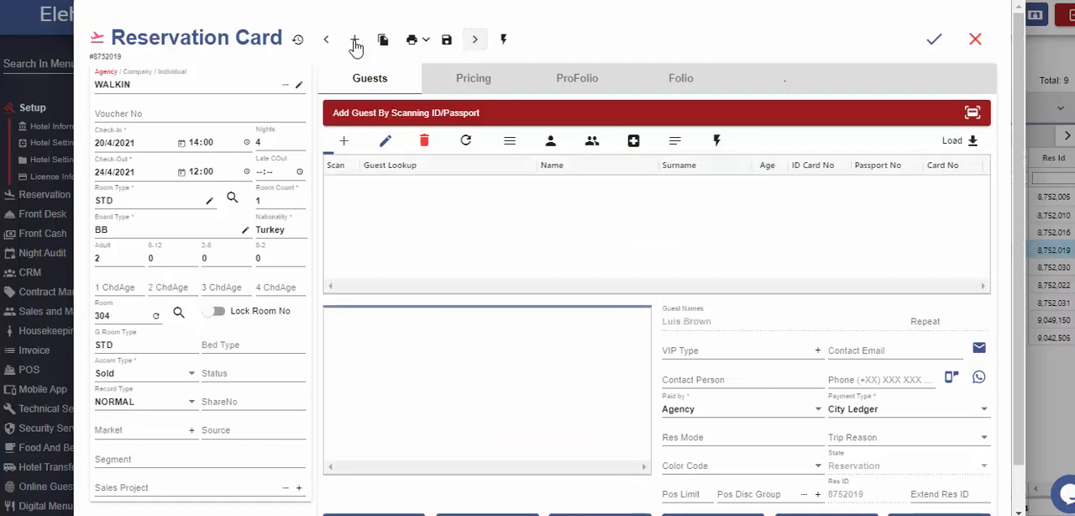
{"action": "left_click", "coordinate": [327, 42]}
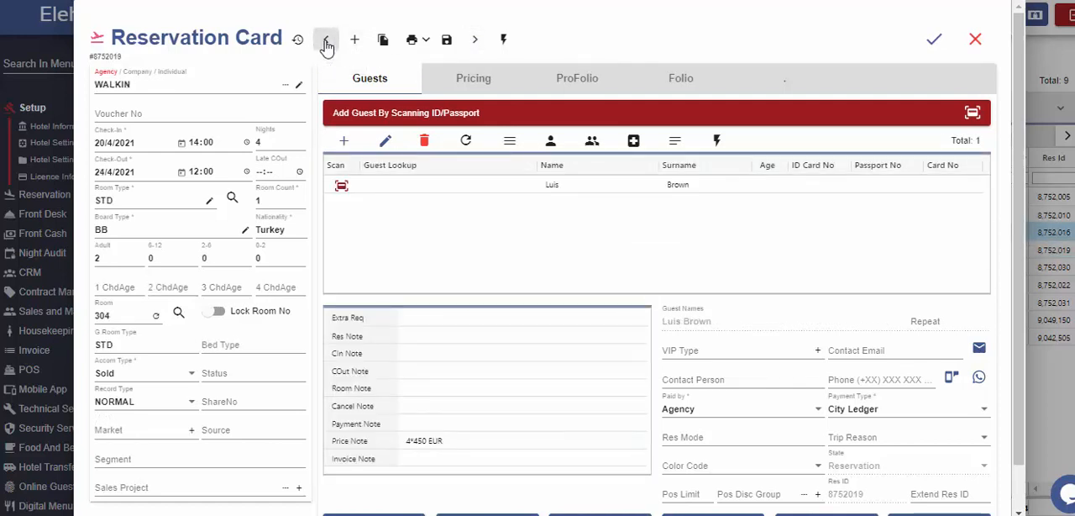
{"action": "left_click", "coordinate": [974, 39]}
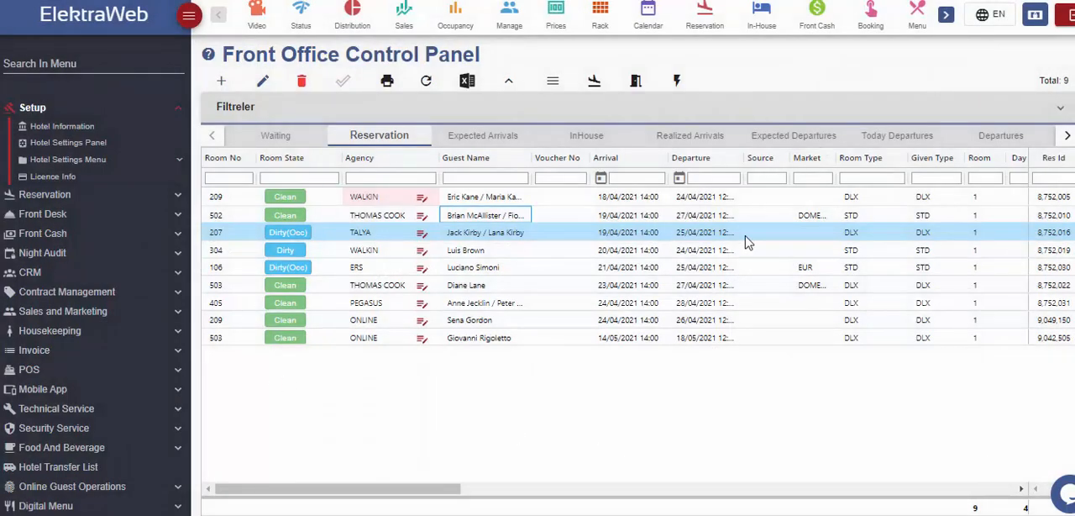
- Show the row grouping area and group the reservation list by Arrival
{"action": "left_click", "coordinate": [677, 80]}
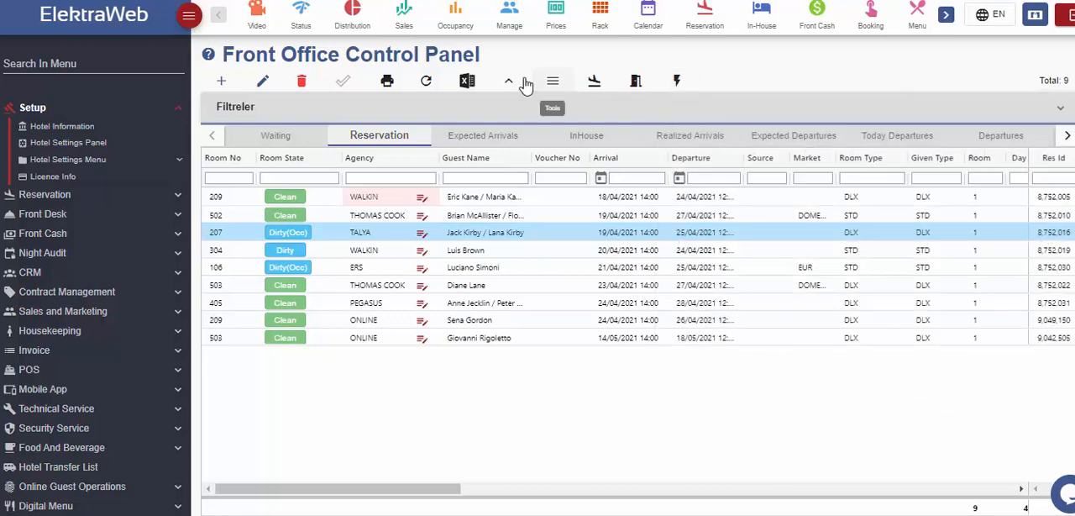
{"action": "left_click", "coordinate": [511, 81]}
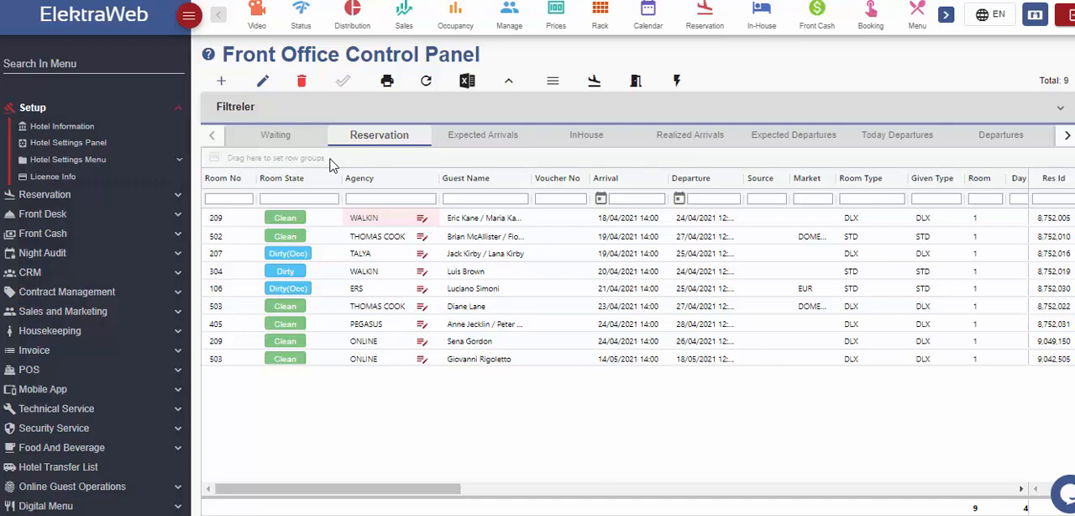
{"action": "left_click_drag", "start_coordinate": [533, 186], "coordinate": [336, 159]}
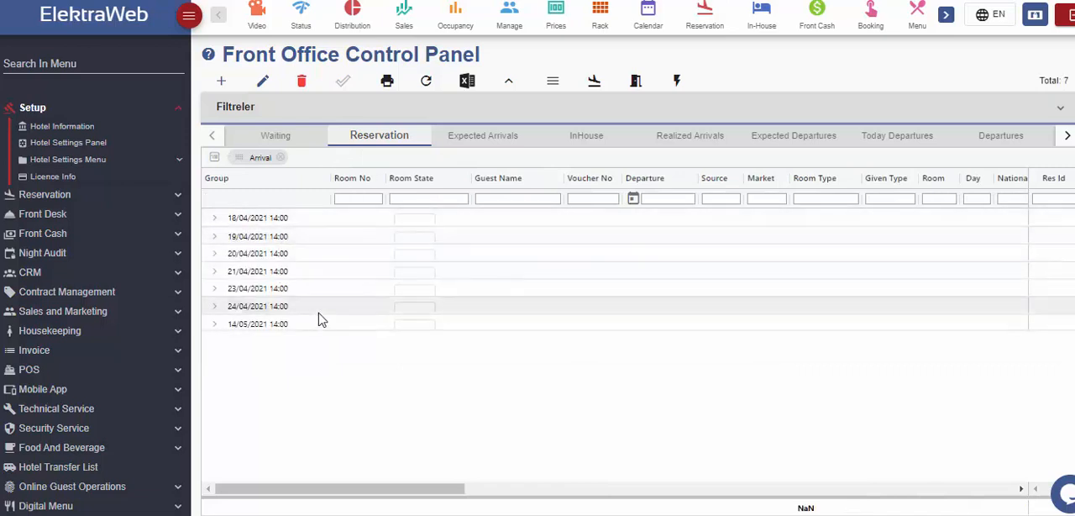
- Expand the 18/04/2021, 20/04/2021 and 19/04/2021 arrival groups, and remove the Arrival grouping
{"action": "left_click", "coordinate": [215, 217]}
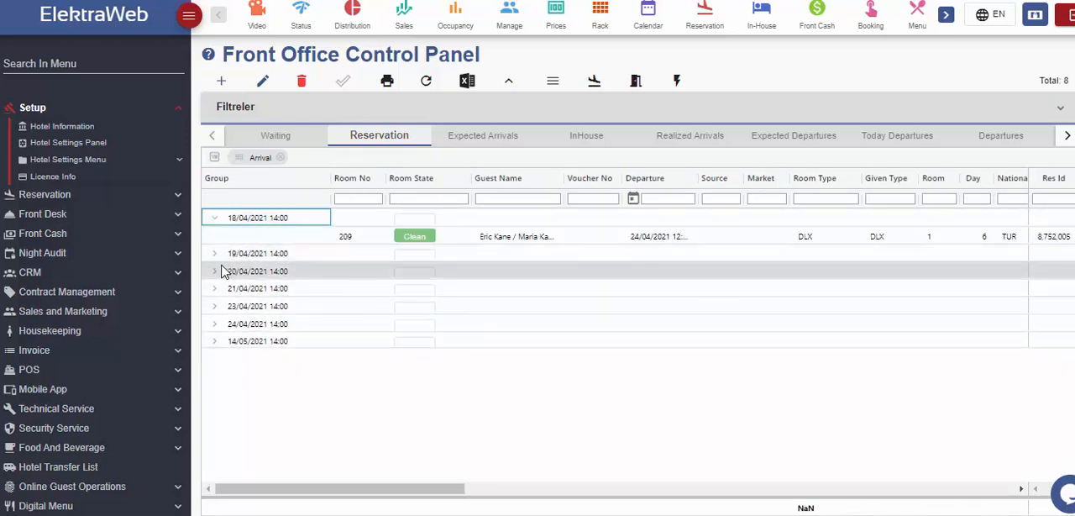
{"action": "left_click", "coordinate": [215, 272]}
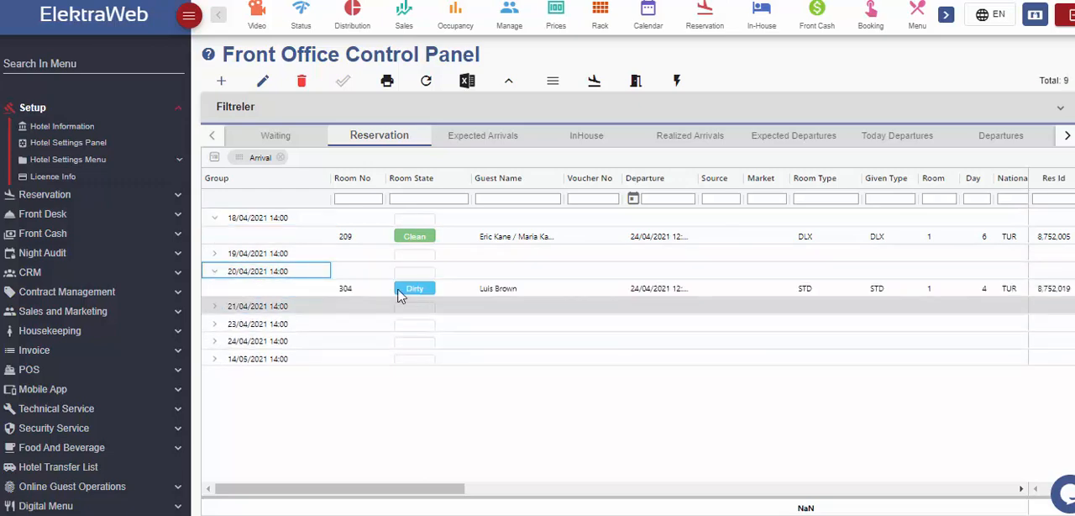
{"action": "left_click", "coordinate": [215, 253]}
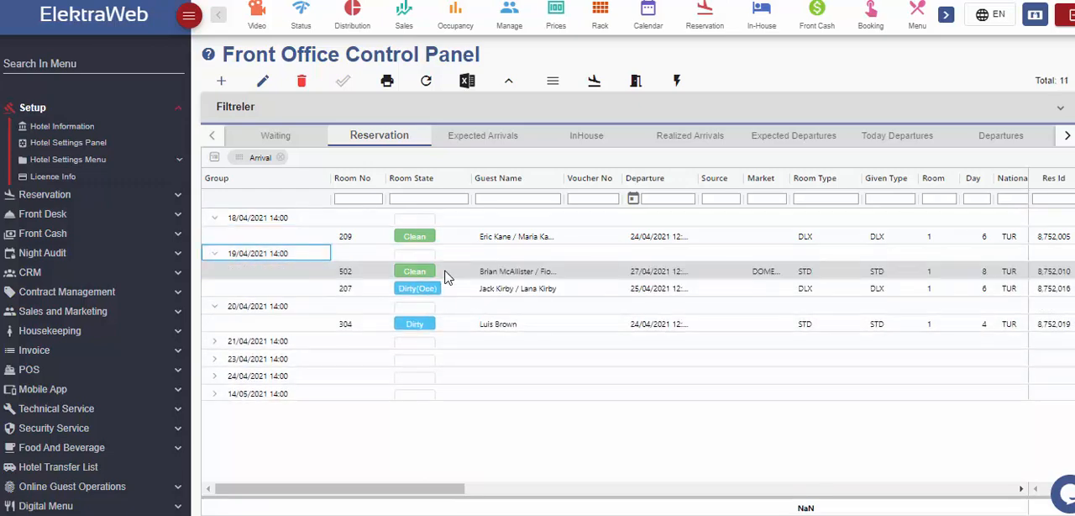
{"action": "left_click", "coordinate": [281, 157]}
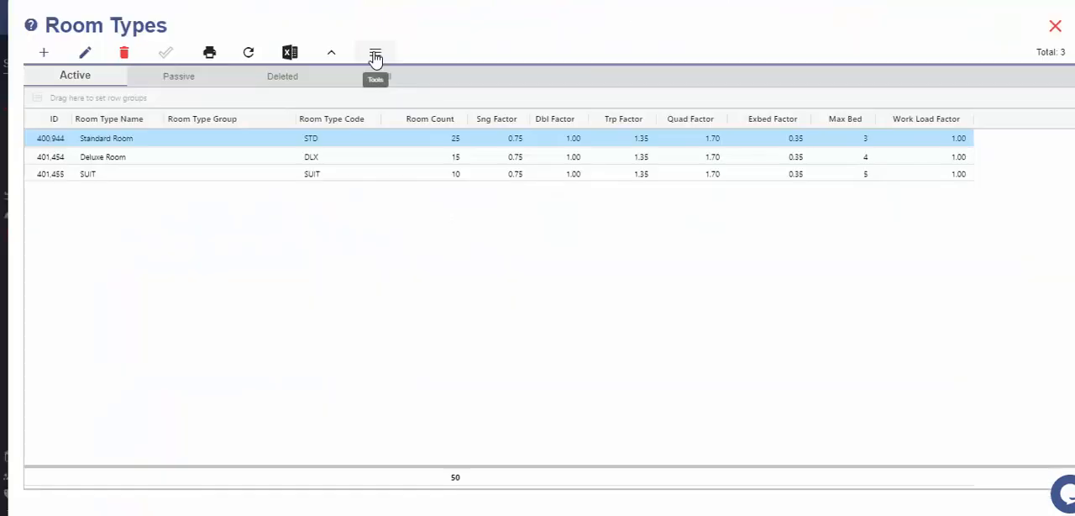
- View the Excel Import dialog for Room Types and cancel it without importing data
{"action": "left_click", "coordinate": [375, 57]}
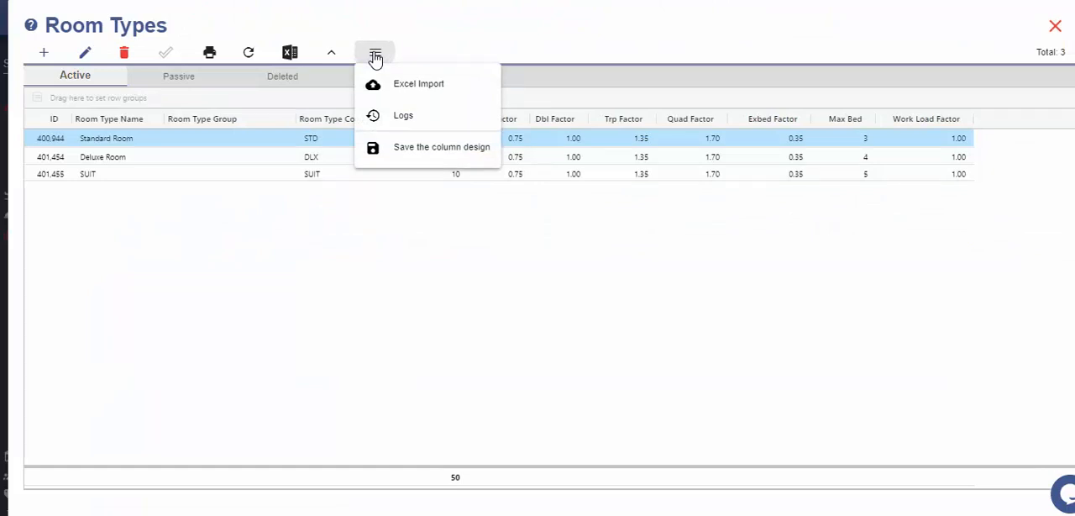
{"action": "left_click", "coordinate": [437, 90]}
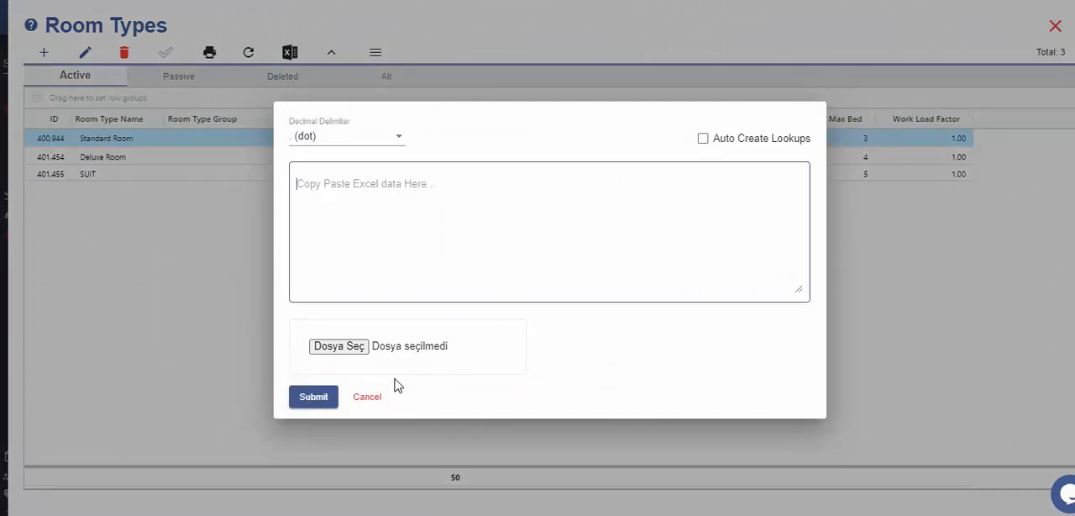
{"action": "left_click", "coordinate": [369, 398]}
- Examine the log records of the Standard Room type across their dates and changed fields
{"action": "left_click", "coordinate": [377, 54]}
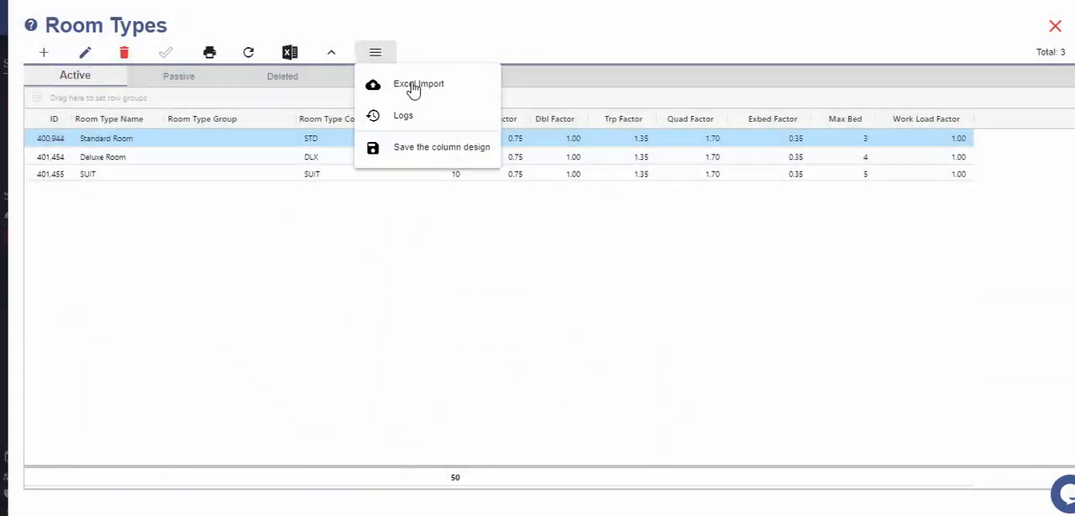
{"action": "left_click", "coordinate": [407, 122]}
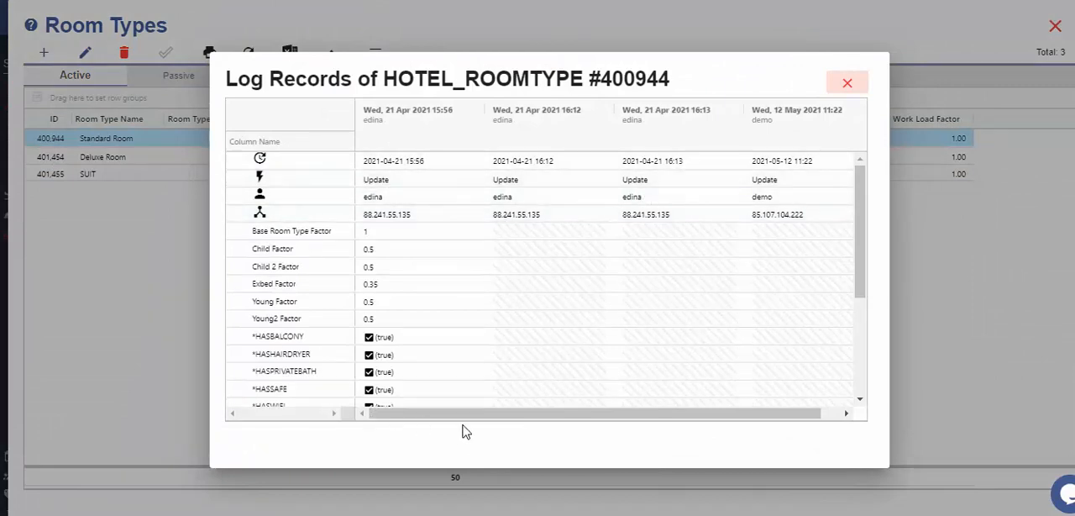
{"action": "left_click_drag", "start_coordinate": [462, 419], "coordinate": [547, 422]}
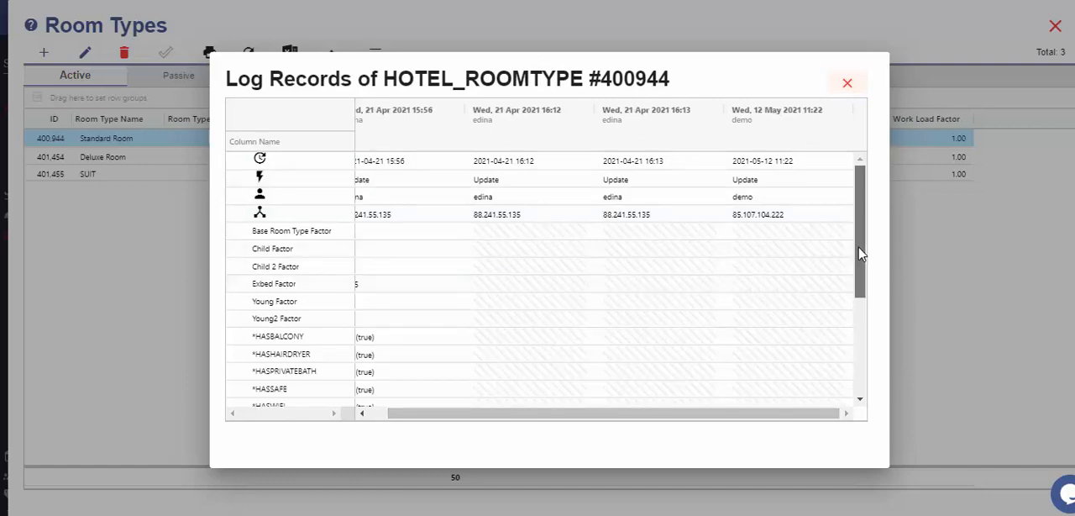
{"action": "left_click_drag", "start_coordinate": [859, 243], "coordinate": [858, 346]}
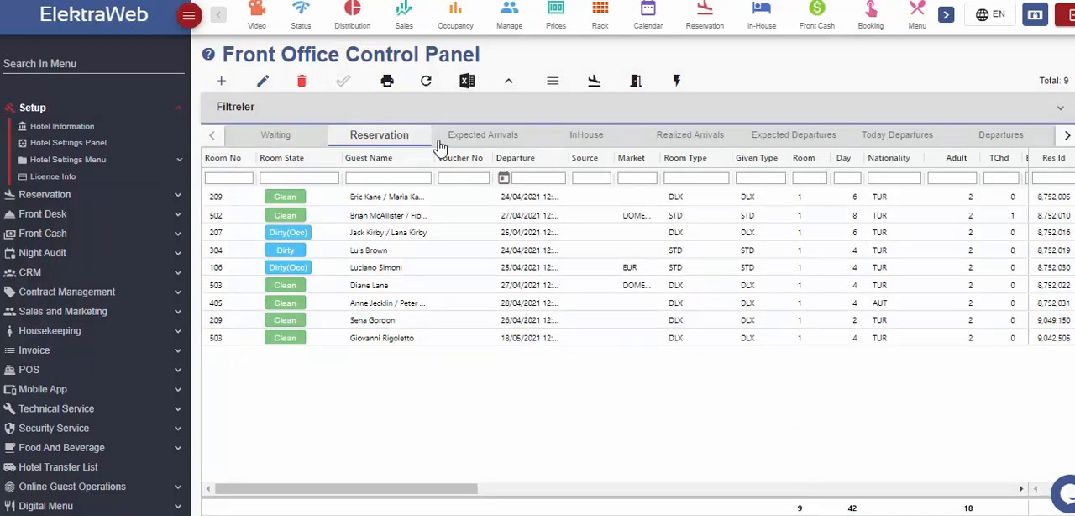
- Browse the Expected Arrivals, InHouse, Realized Arrivals and Expected Departures lists in the Front Office Control Panel
{"action": "left_click", "coordinate": [481, 137]}
{"action": "left_click", "coordinate": [600, 141]}
{"action": "left_click", "coordinate": [686, 140]}
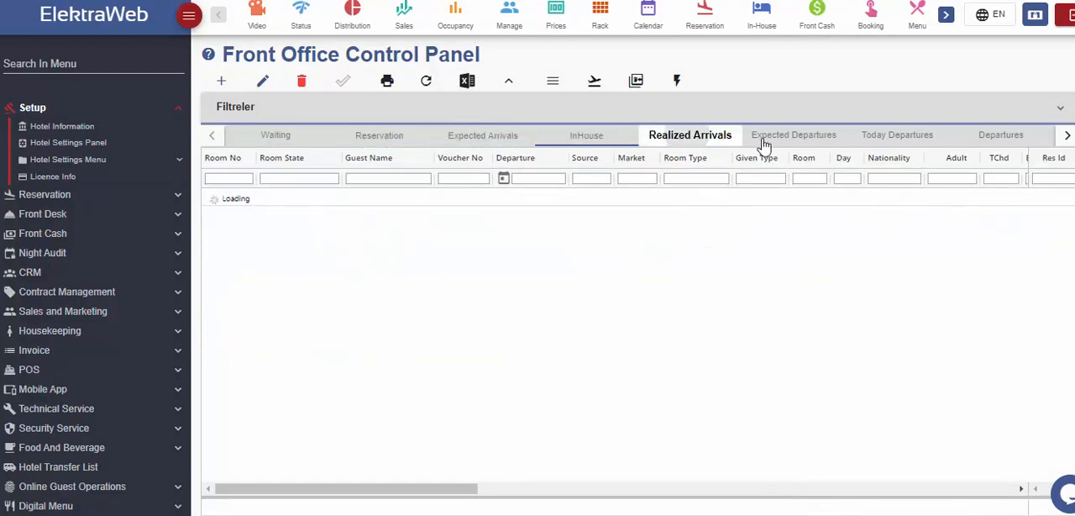
{"action": "left_click", "coordinate": [803, 139]}
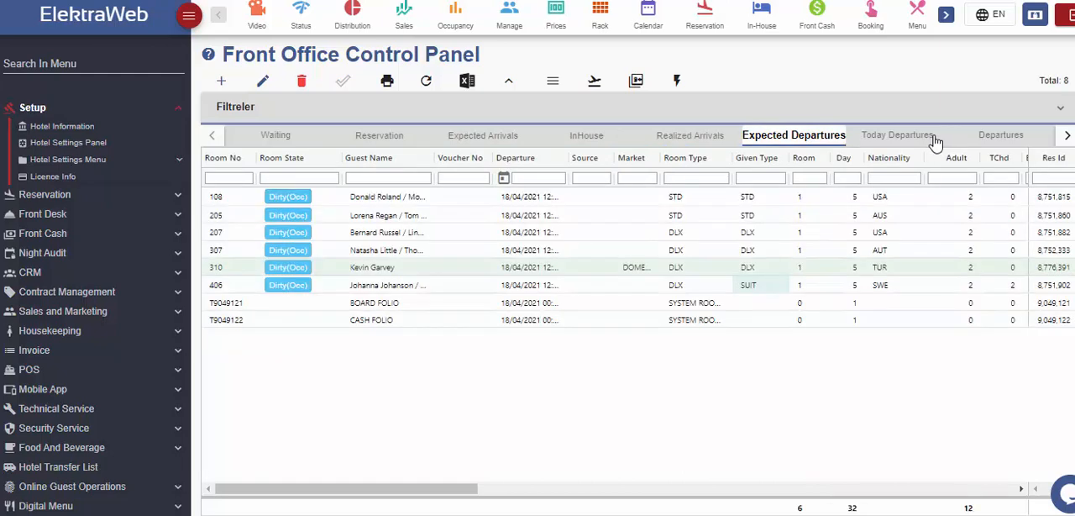
- Filter the InHouse list by the agency "ers" and clear the filter
{"action": "left_click", "coordinate": [587, 135]}
{"action": "left_click", "coordinate": [381, 178]}
{"action": "type", "text": "er"}
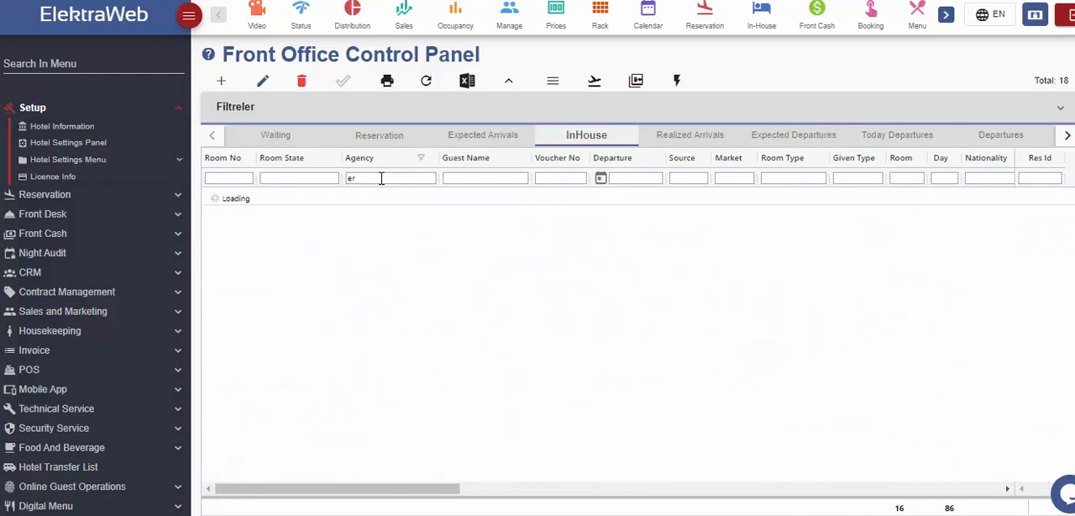
{"action": "type", "text": "s"}
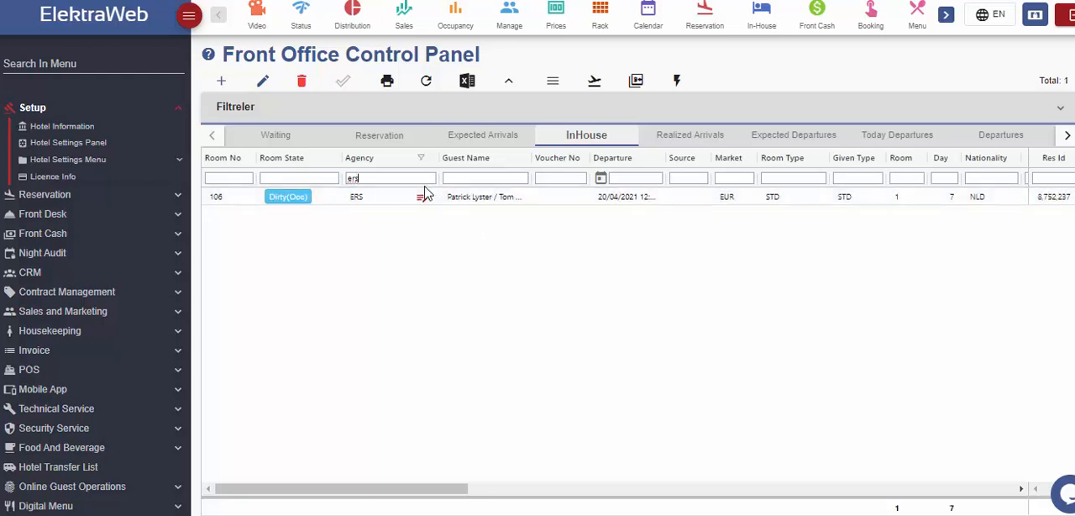
{"action": "key", "text": "BackSpace"}
{"action": "key", "text": "BackSpace"}
{"action": "key", "text": "BackSpace"}
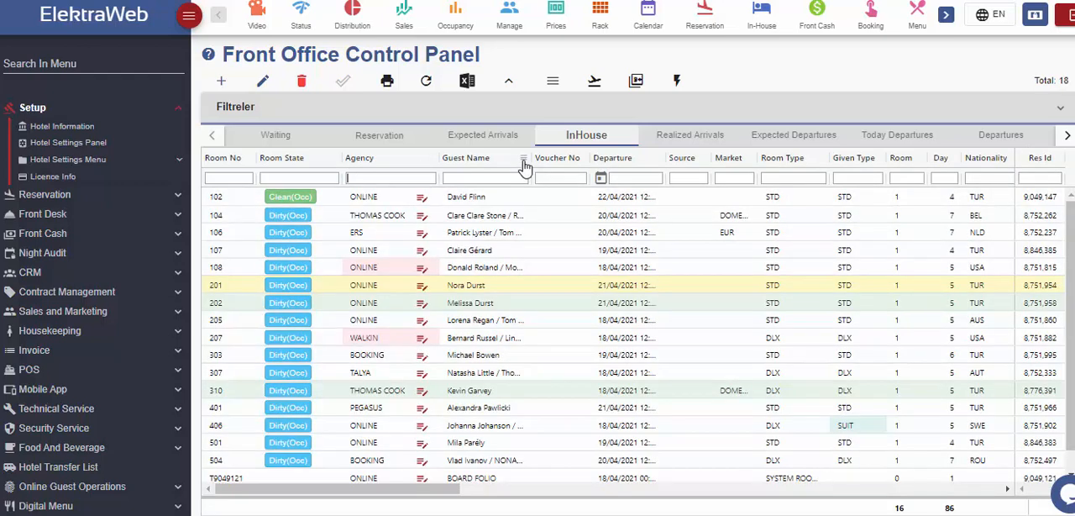
- Add the Departure Time column to the InHouse list
{"action": "left_click", "coordinate": [522, 163]}
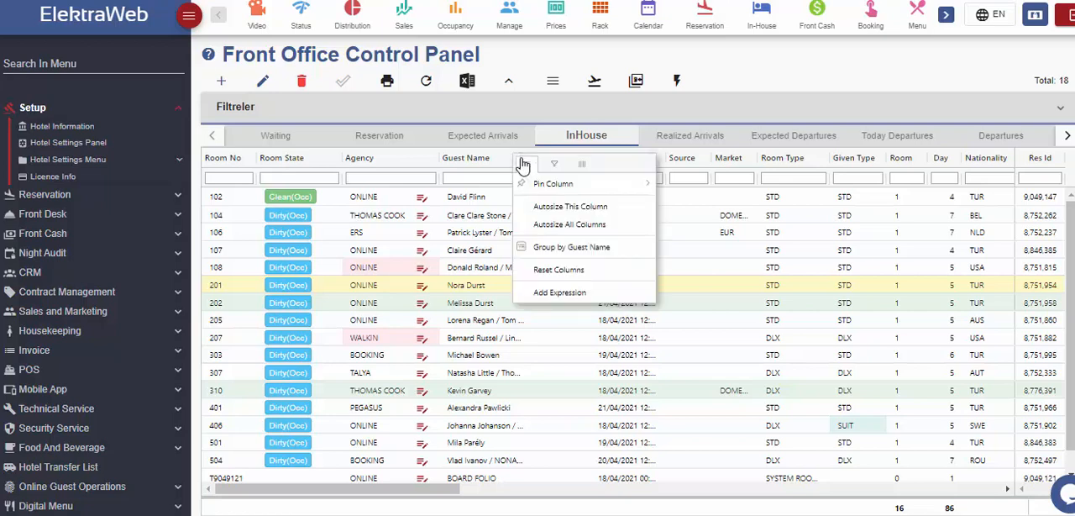
{"action": "left_click", "coordinate": [581, 164]}
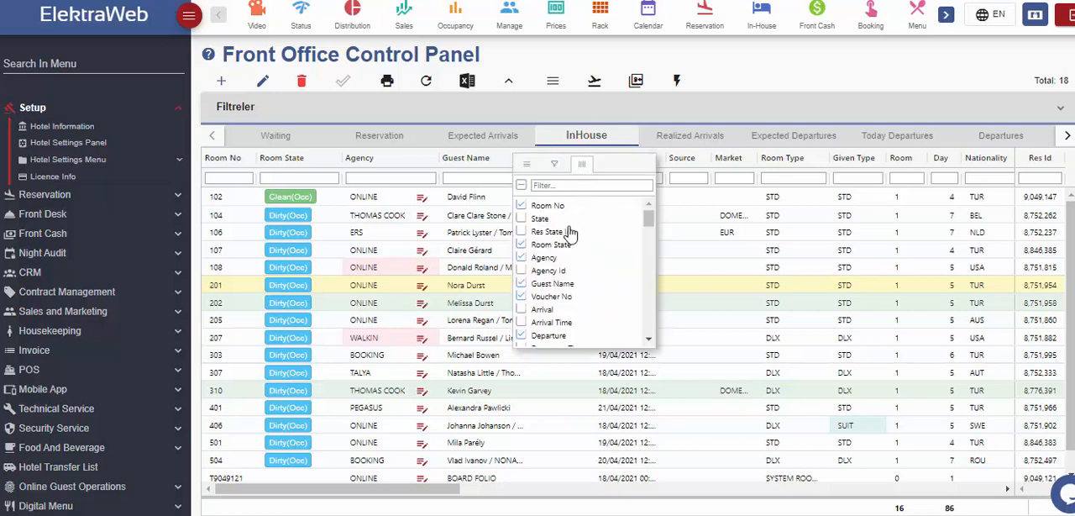
{"action": "scroll", "coordinate": [547, 236], "scroll_direction": "down", "scroll_amount": 3}
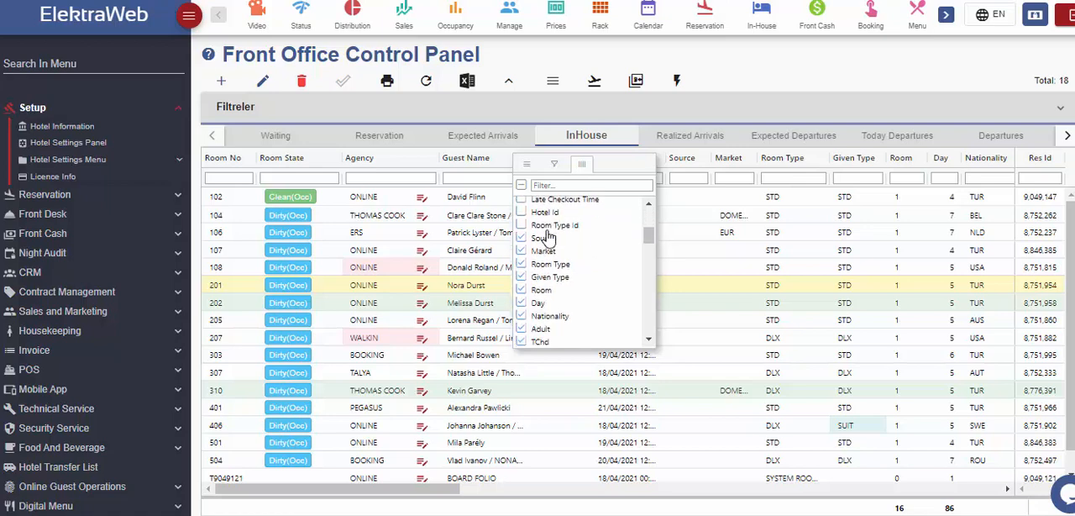
{"action": "scroll", "coordinate": [554, 282], "scroll_direction": "down", "scroll_amount": 2}
{"action": "scroll", "coordinate": [561, 290], "scroll_direction": "up", "scroll_amount": 2}
{"action": "scroll", "coordinate": [558, 287], "scroll_direction": "up", "scroll_amount": 3}
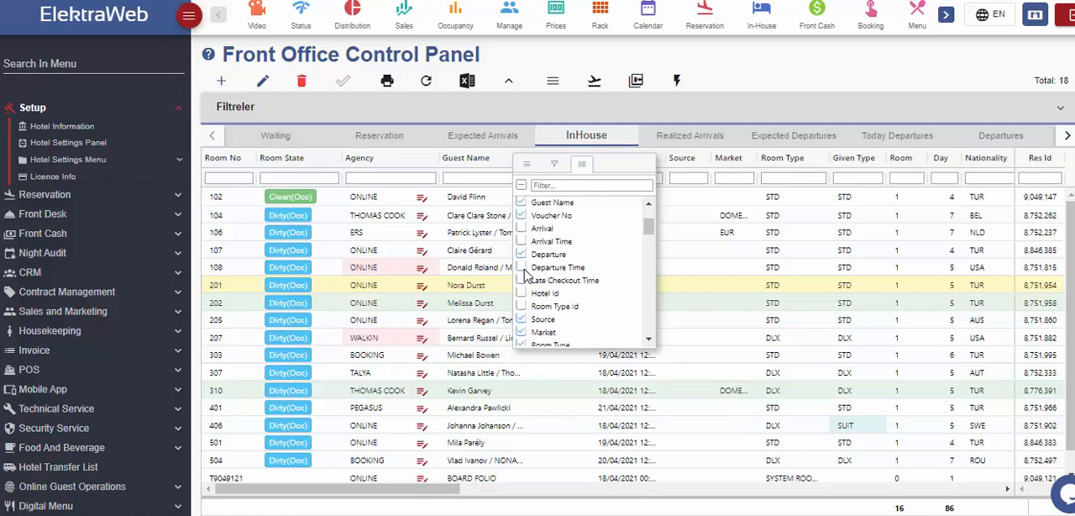
{"action": "left_click", "coordinate": [522, 268]}
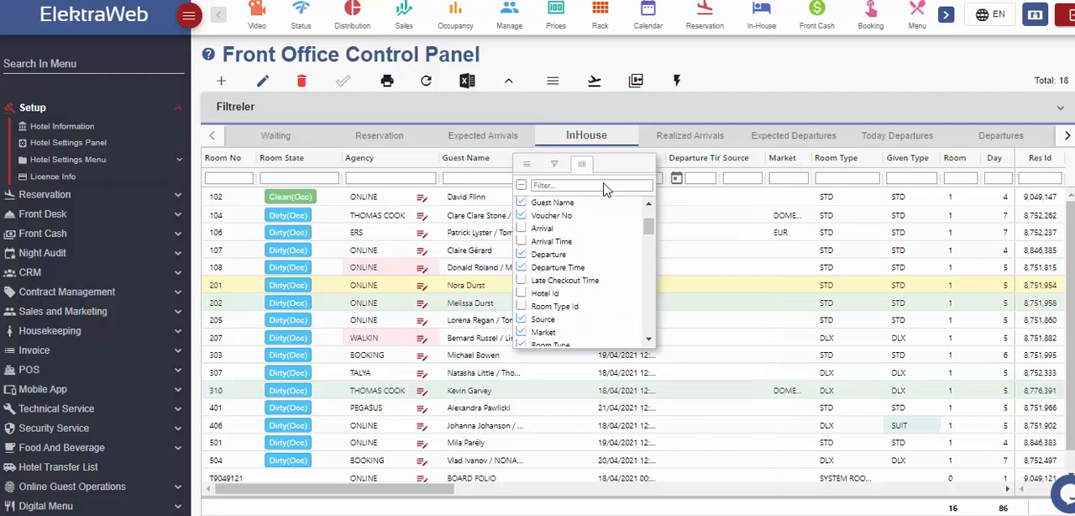
- Pin the Guest Name column to the left side of the InHouse list
{"action": "left_click", "coordinate": [525, 165]}
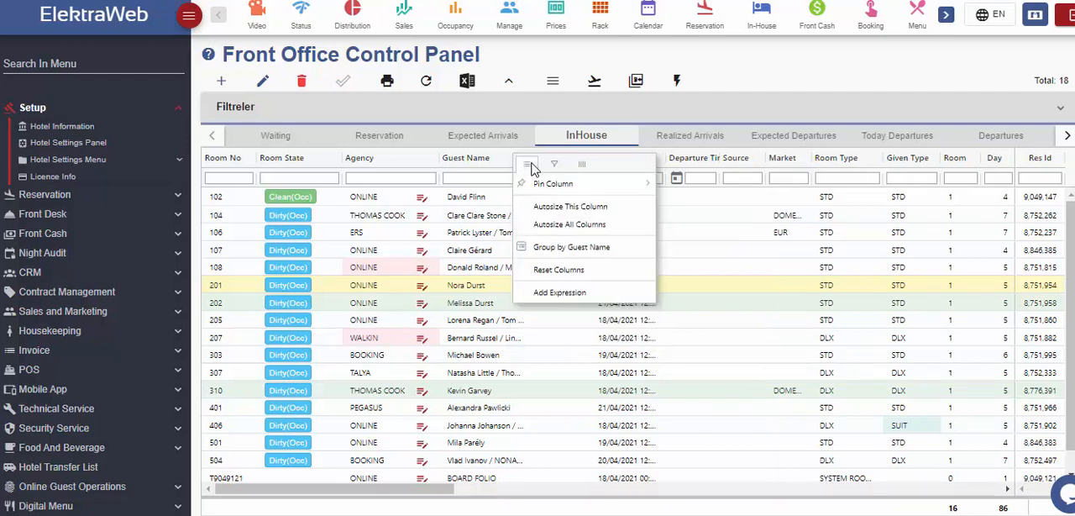
{"action": "mouse_move", "coordinate": [624, 188]}
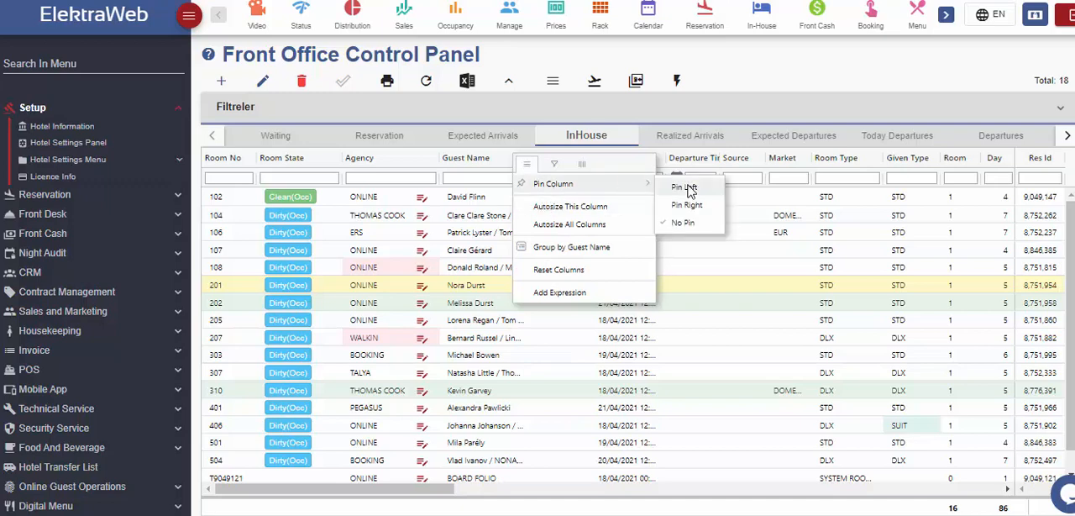
{"action": "left_click", "coordinate": [687, 188]}
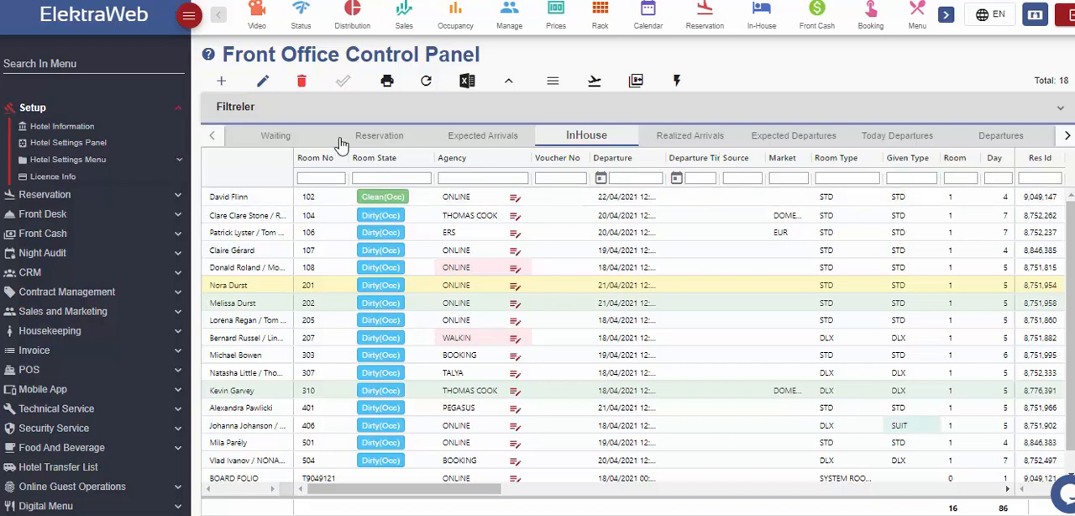
- Display the design name prompt for saving the InHouse column design and cancel it
{"action": "left_click", "coordinate": [556, 83]}
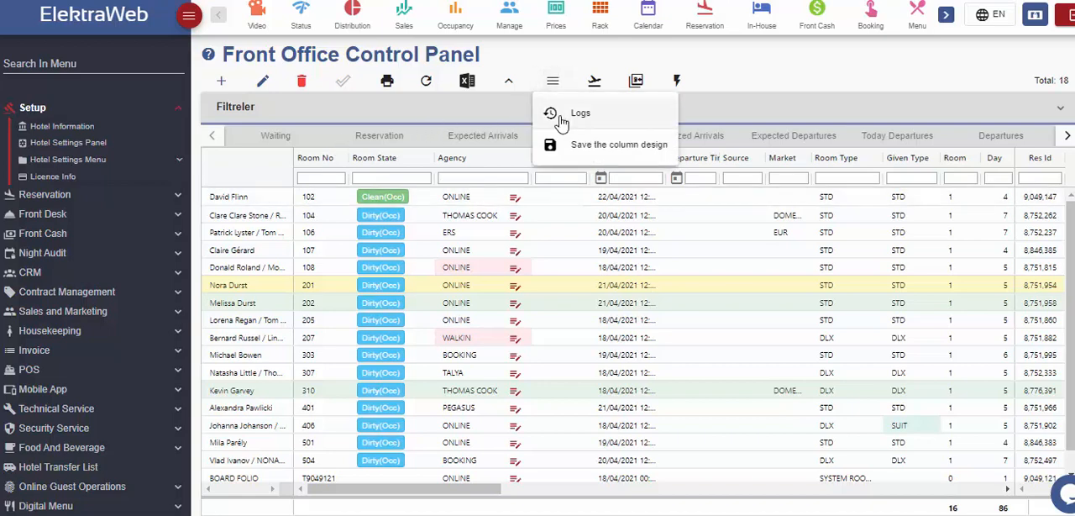
{"action": "left_click", "coordinate": [620, 145]}
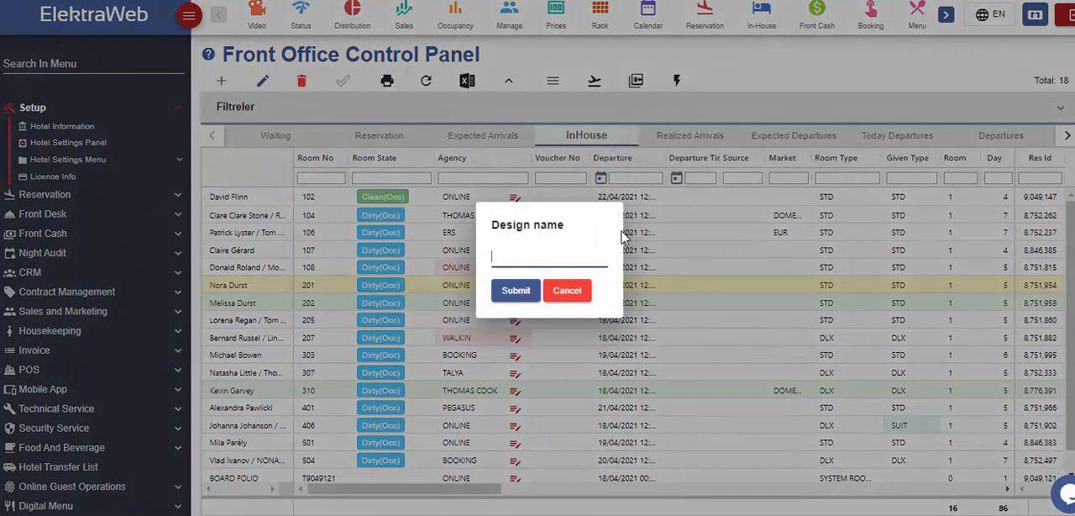
{"action": "left_click", "coordinate": [568, 292]}
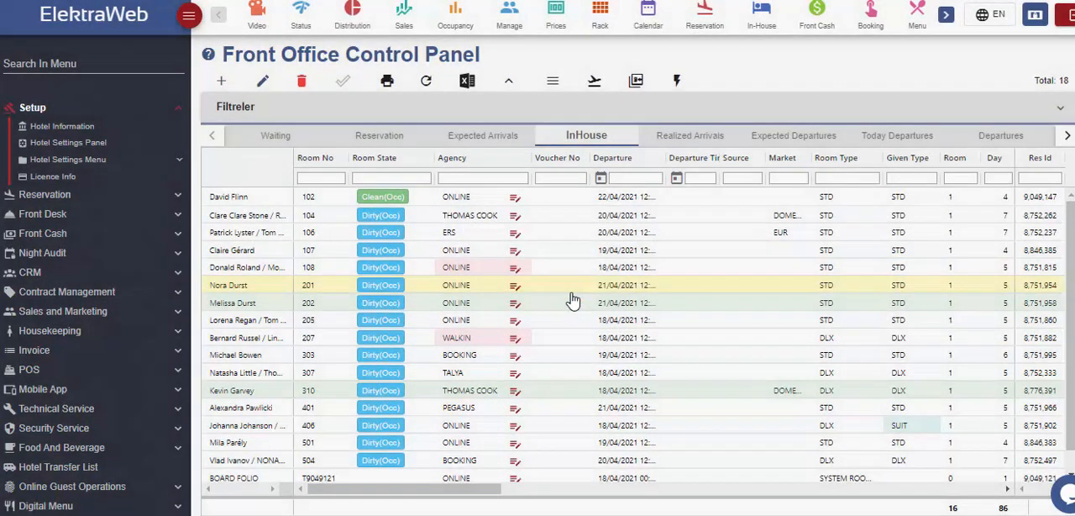
- Refresh the list and reveal the exact total number of records in the All reservations list
{"action": "left_click", "coordinate": [425, 81]}
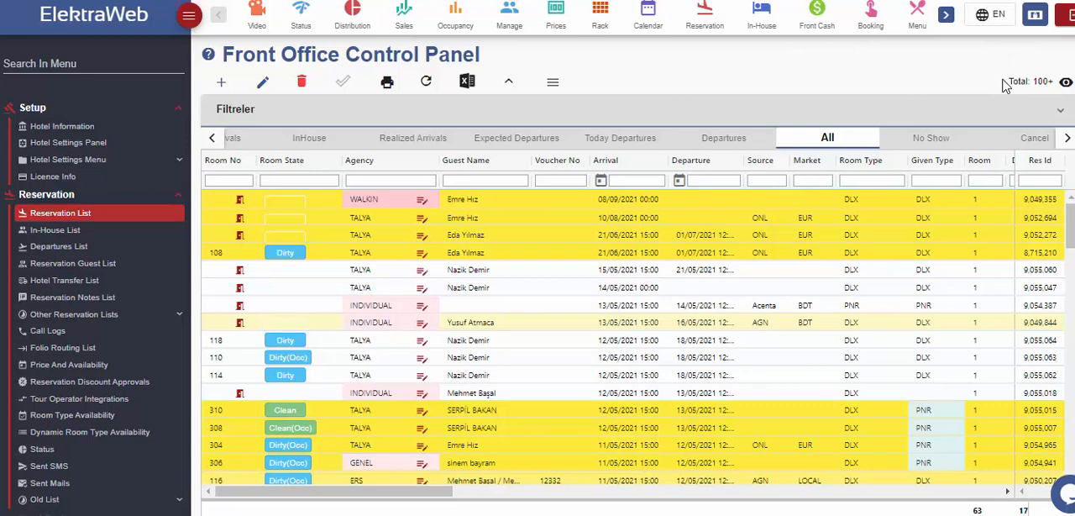
{"action": "left_click", "coordinate": [1066, 87]}
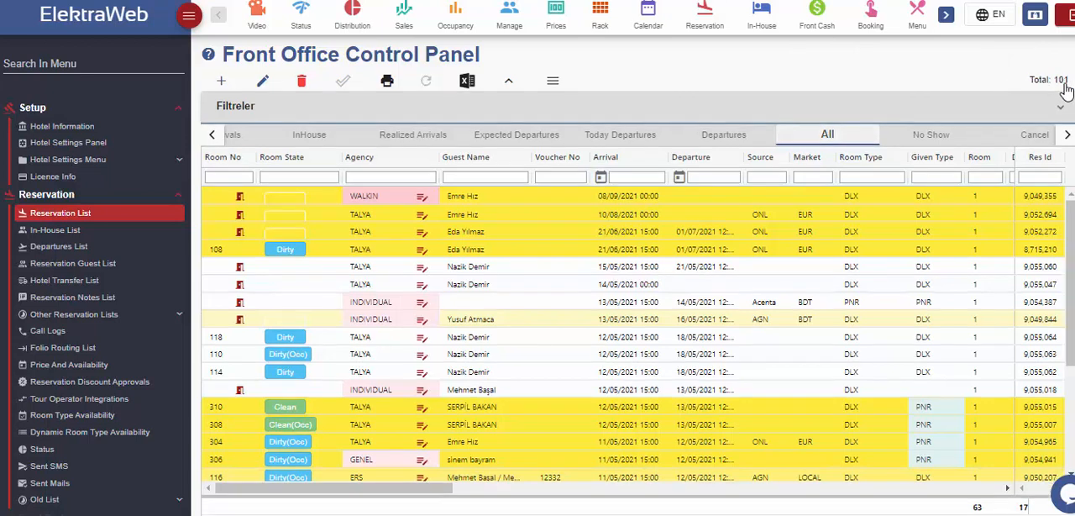